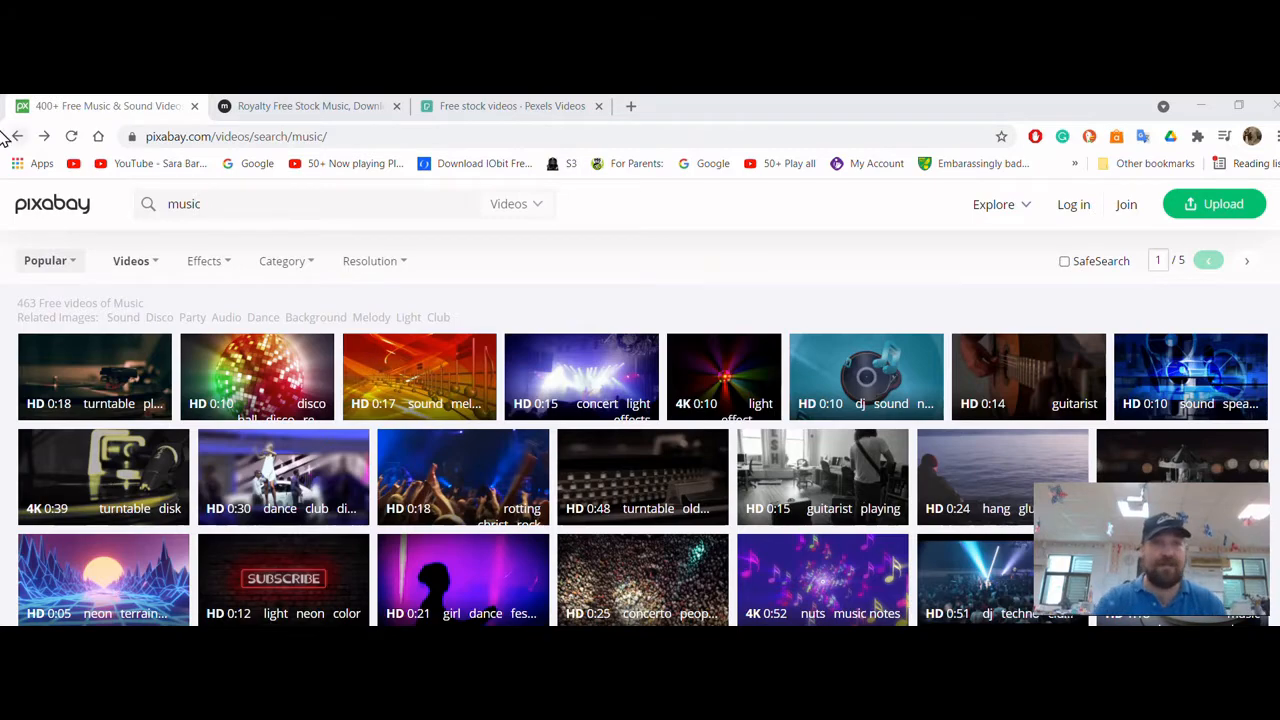
On Mixkit's free stock music page, preview the track Tech House vibes, download it and dismiss the promotional pop-up
left_click(277, 103)
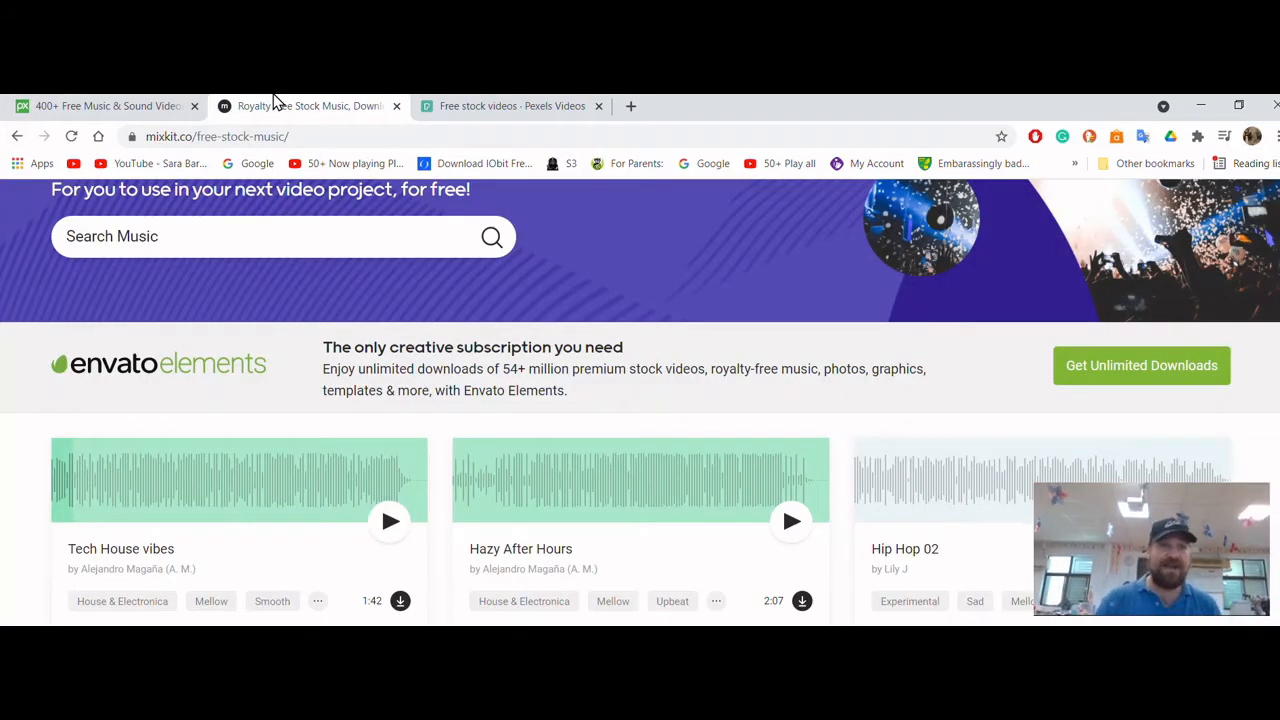
left_click(555, 104)
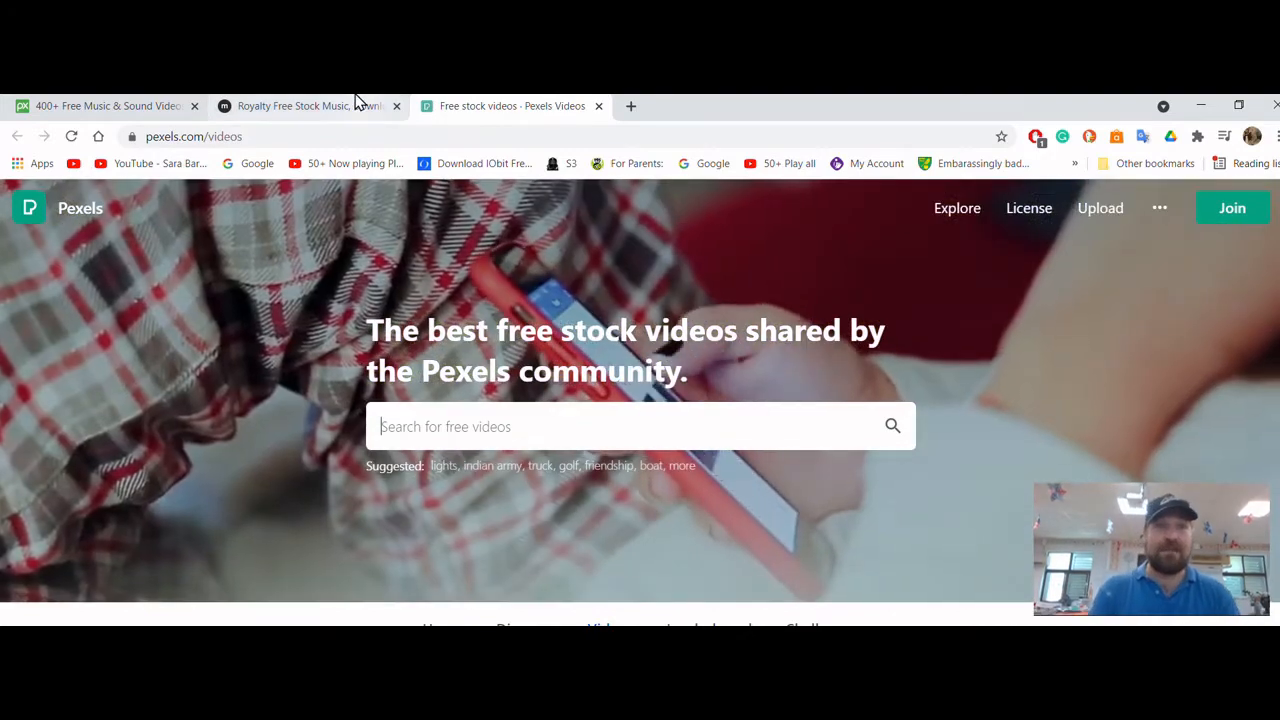
left_click(357, 101)
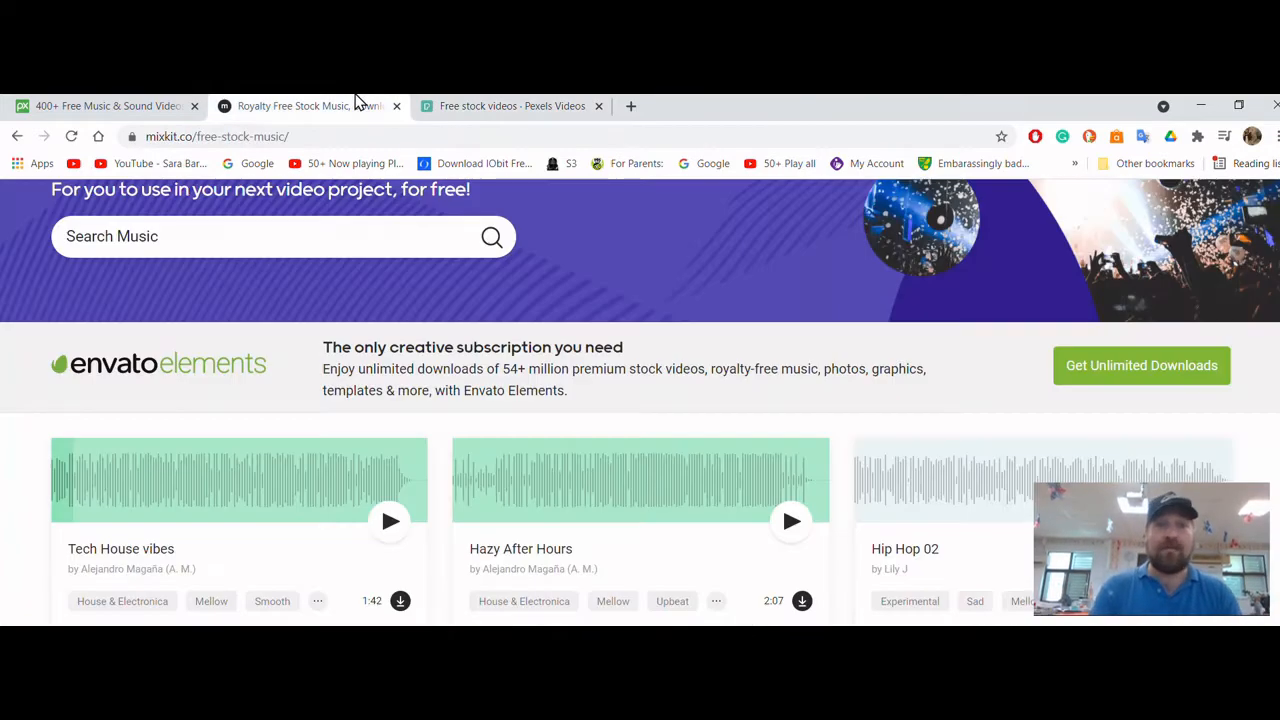
left_click(390, 521)
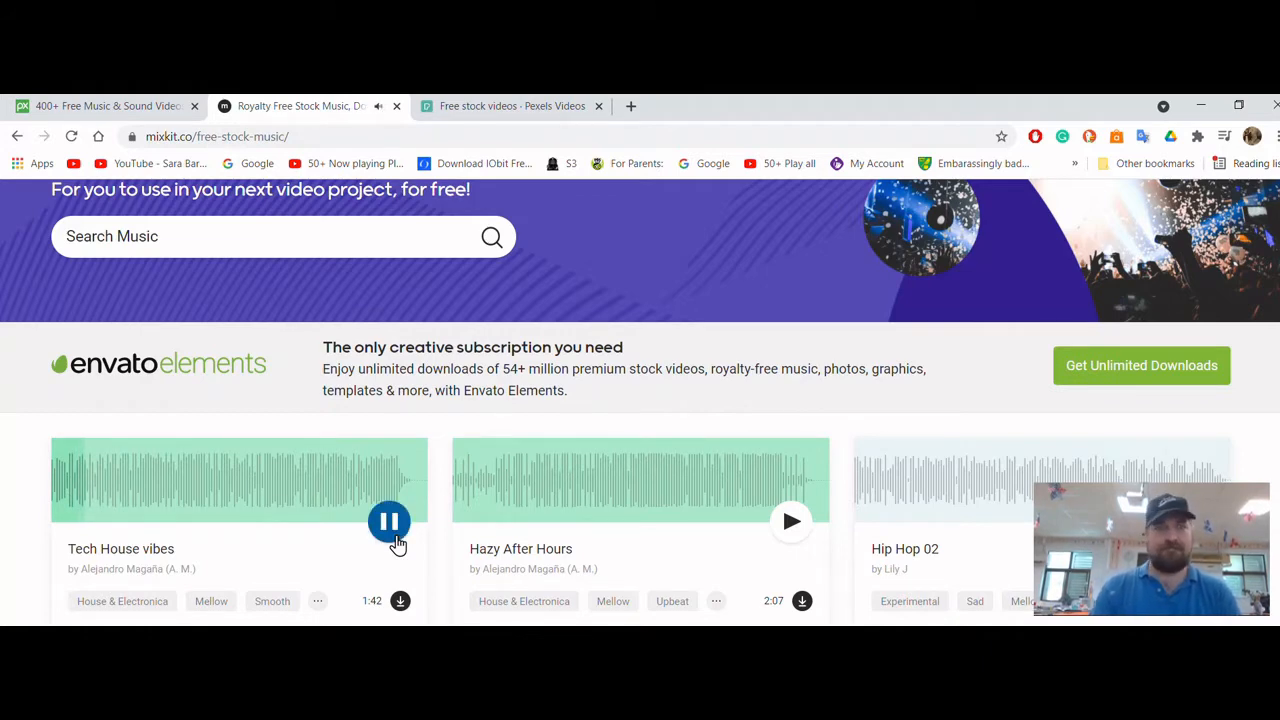
left_click(397, 541)
left_click(399, 602)
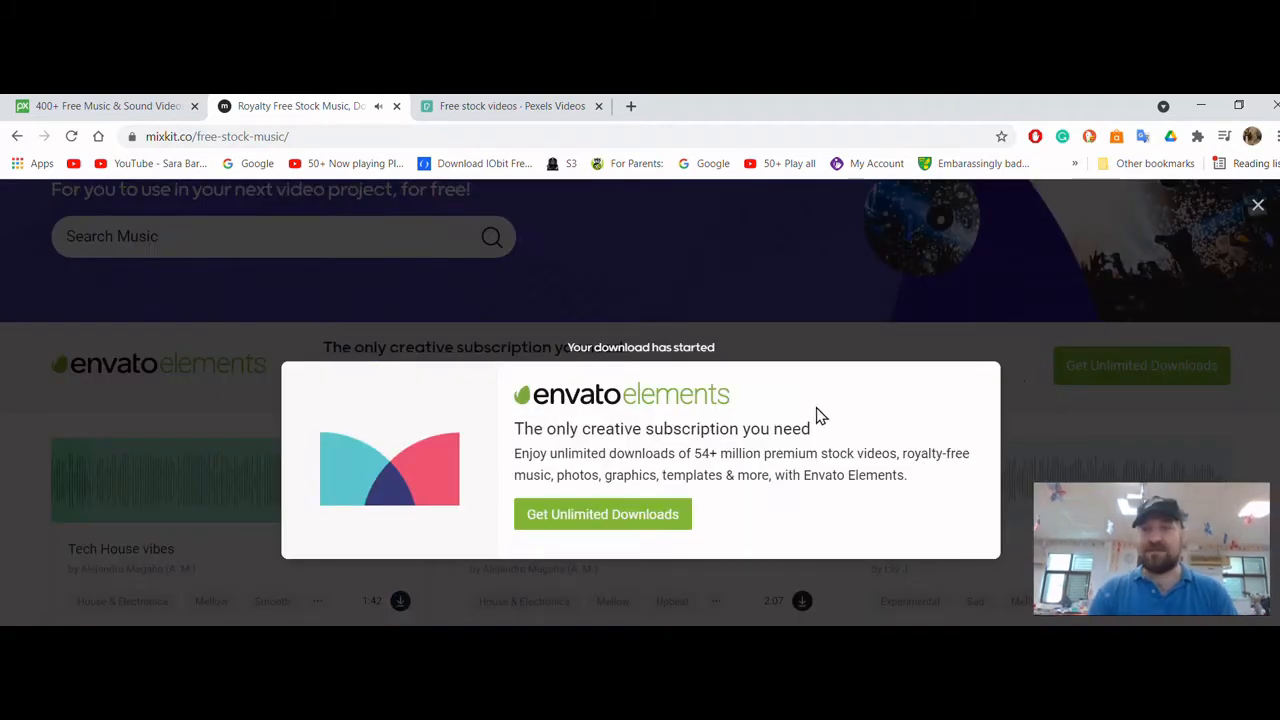
left_click(1035, 418)
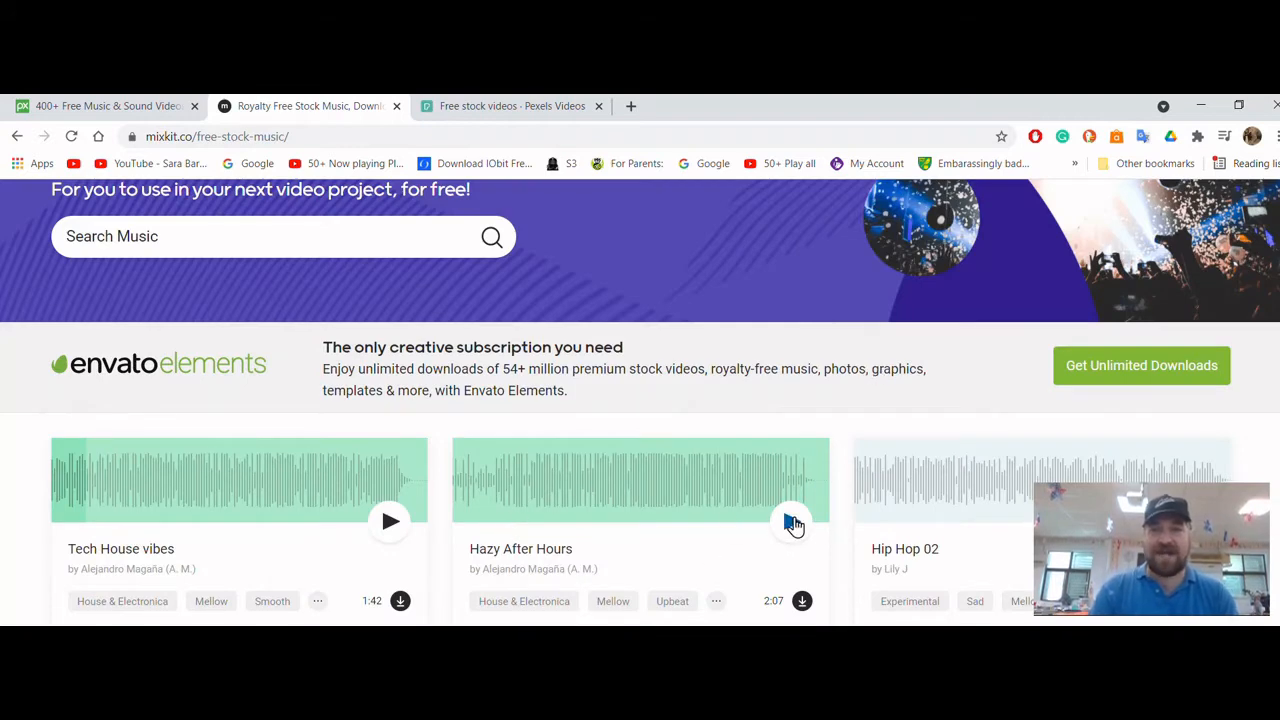
Preview the track Hazy After Hours, download it and dismiss the promotional pop-up
left_click(792, 524)
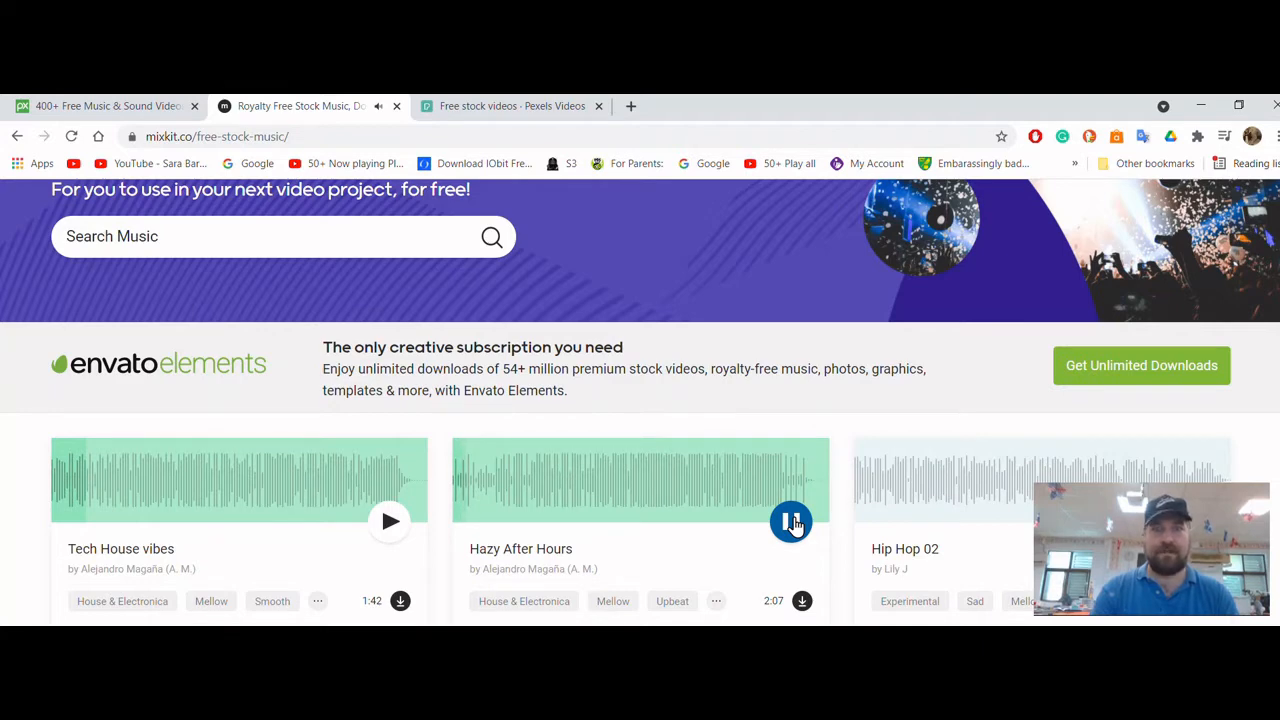
left_click(792, 524)
left_click(802, 602)
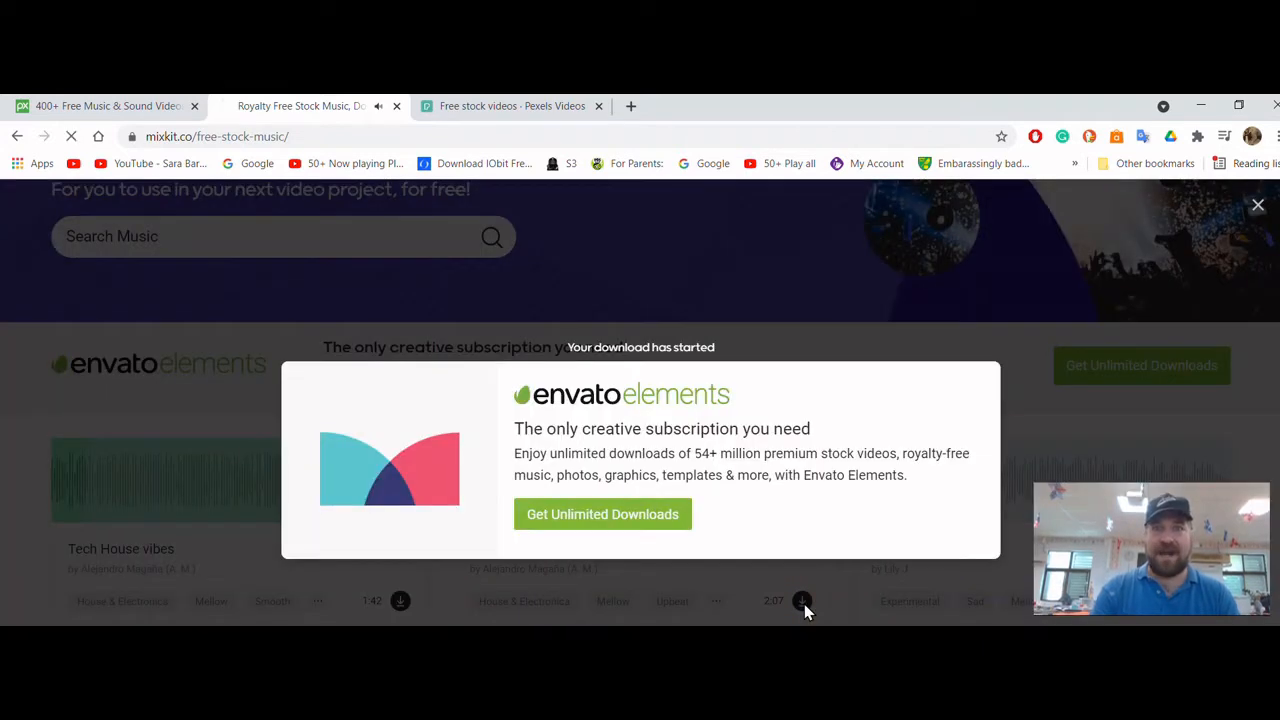
left_click(856, 594)
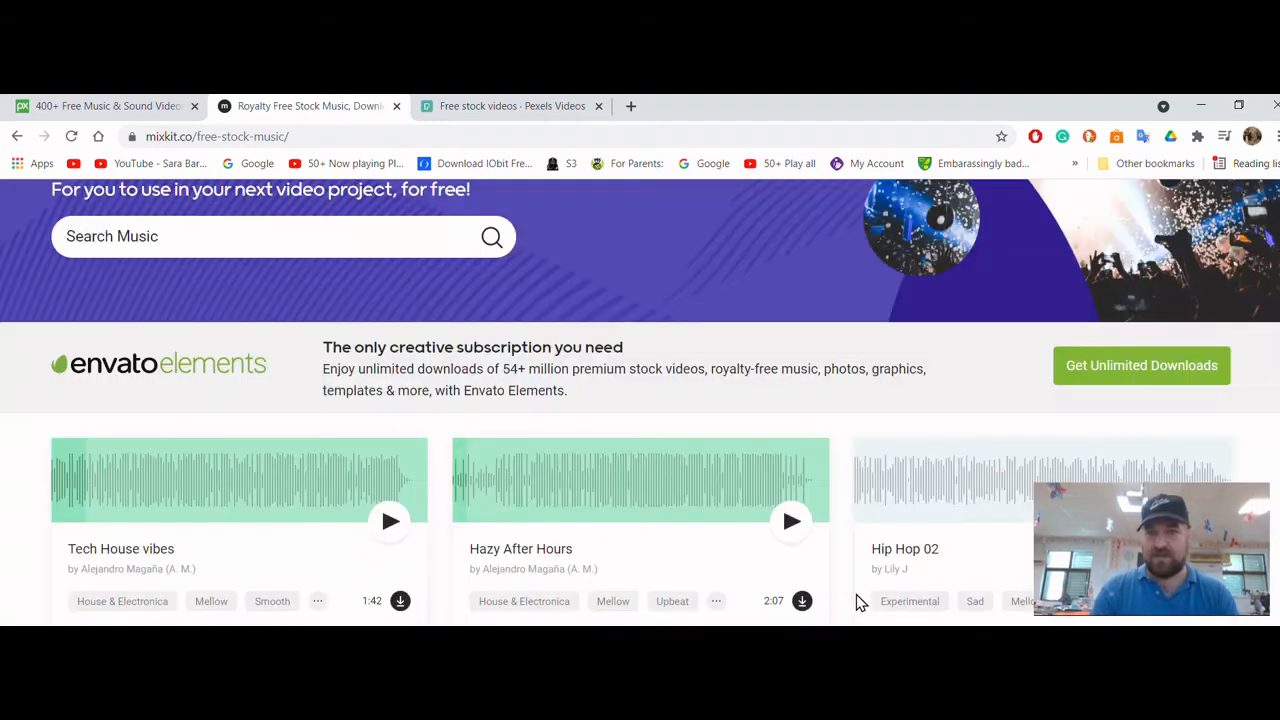
Find the track Life is a Dream further down the music list, preview it and download it
scroll(640, 400, "down", 4)
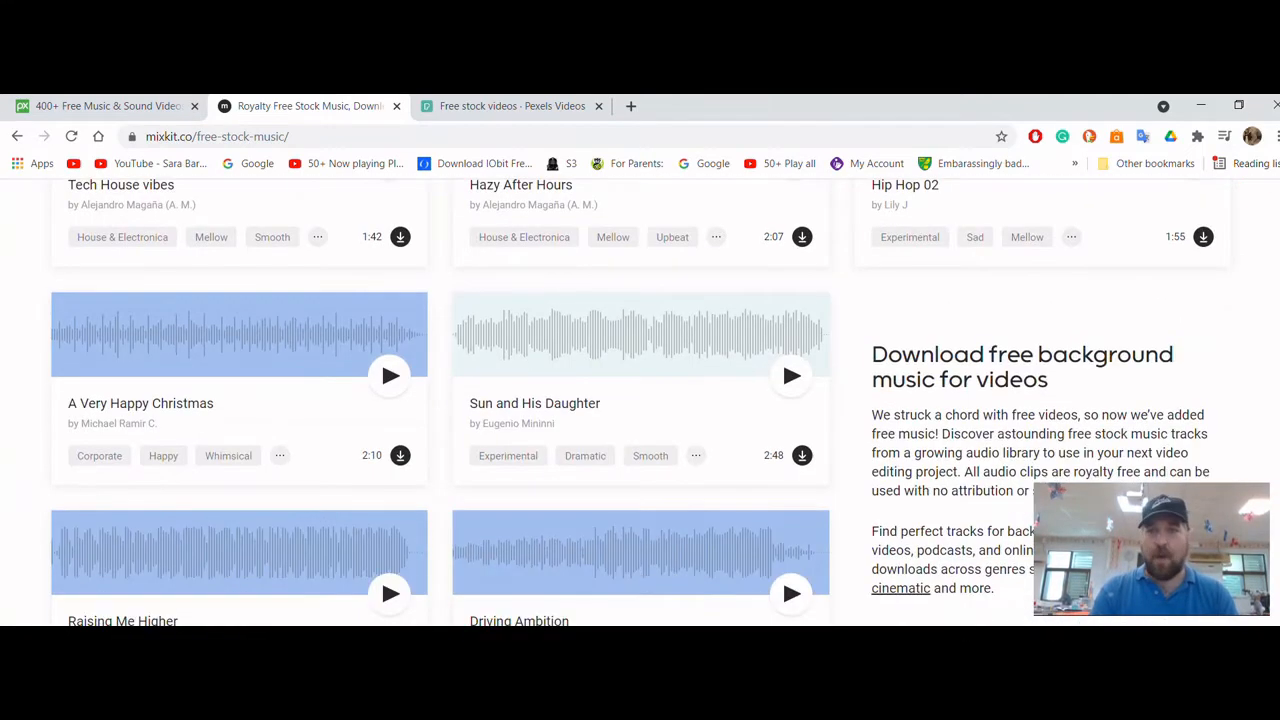
scroll(782, 323, "down", 3)
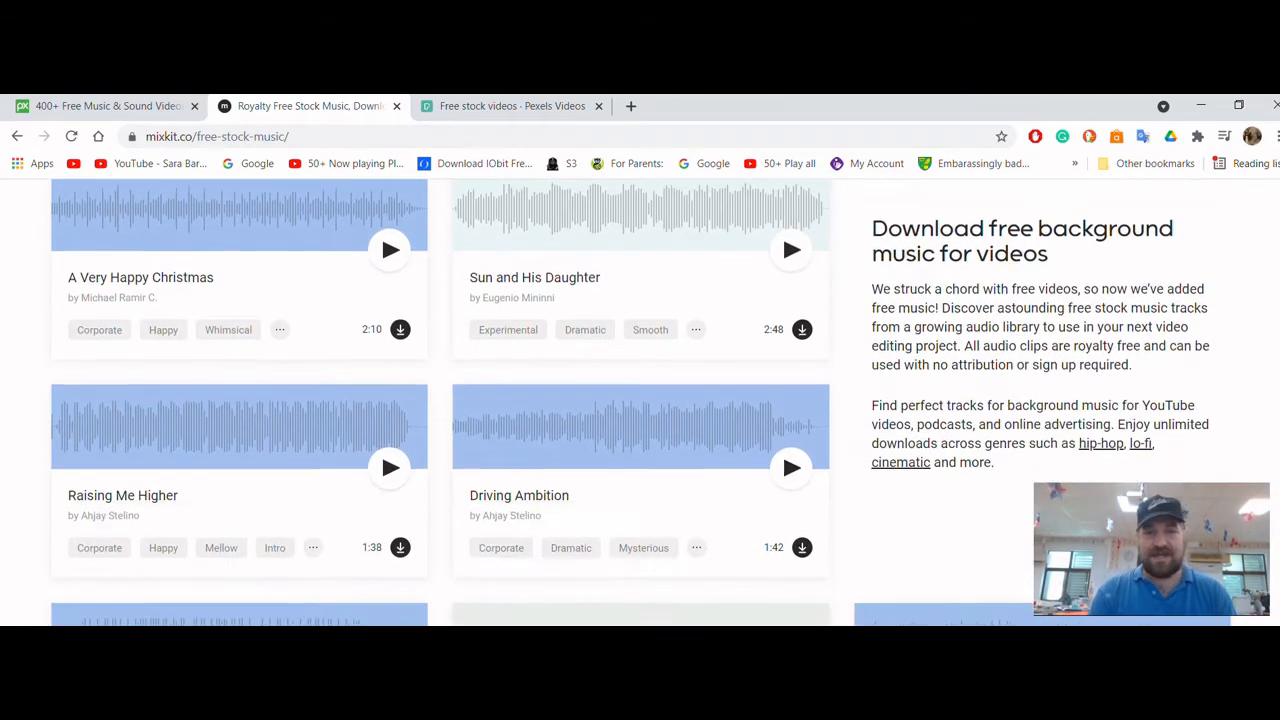
scroll(782, 323, "down", 3)
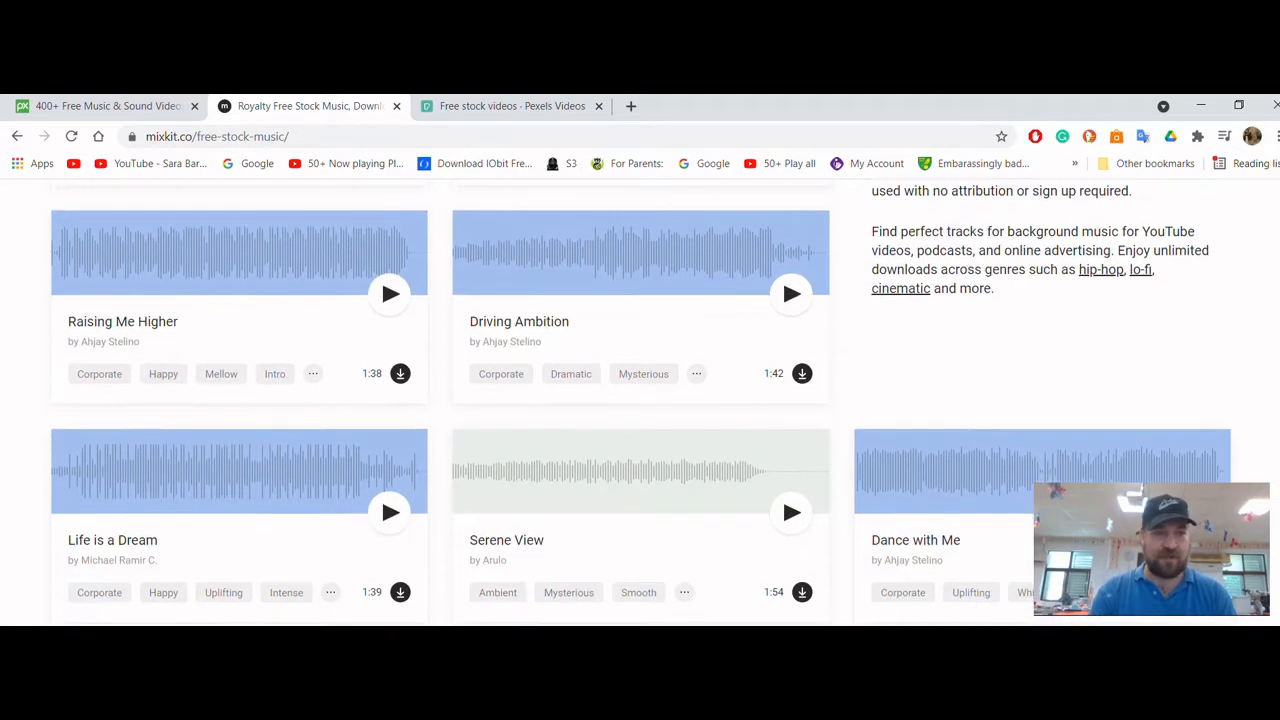
scroll(782, 520, "down", 1)
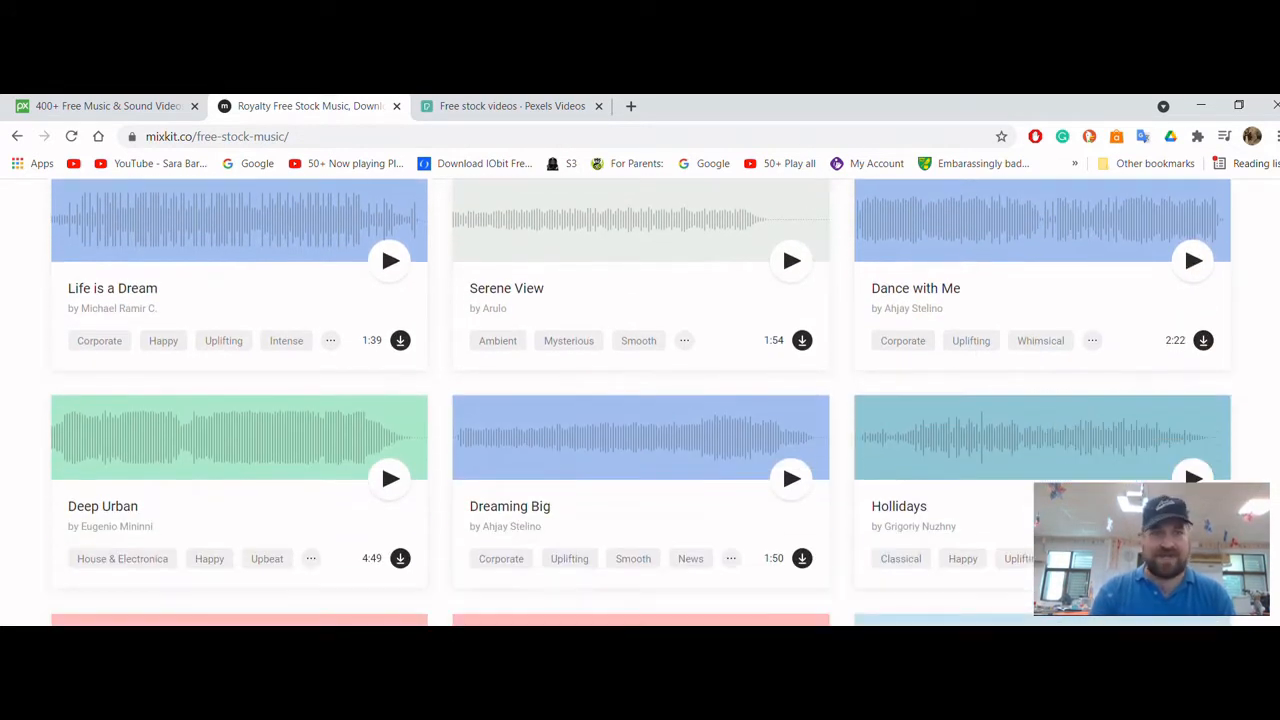
scroll(782, 520, "up", 2)
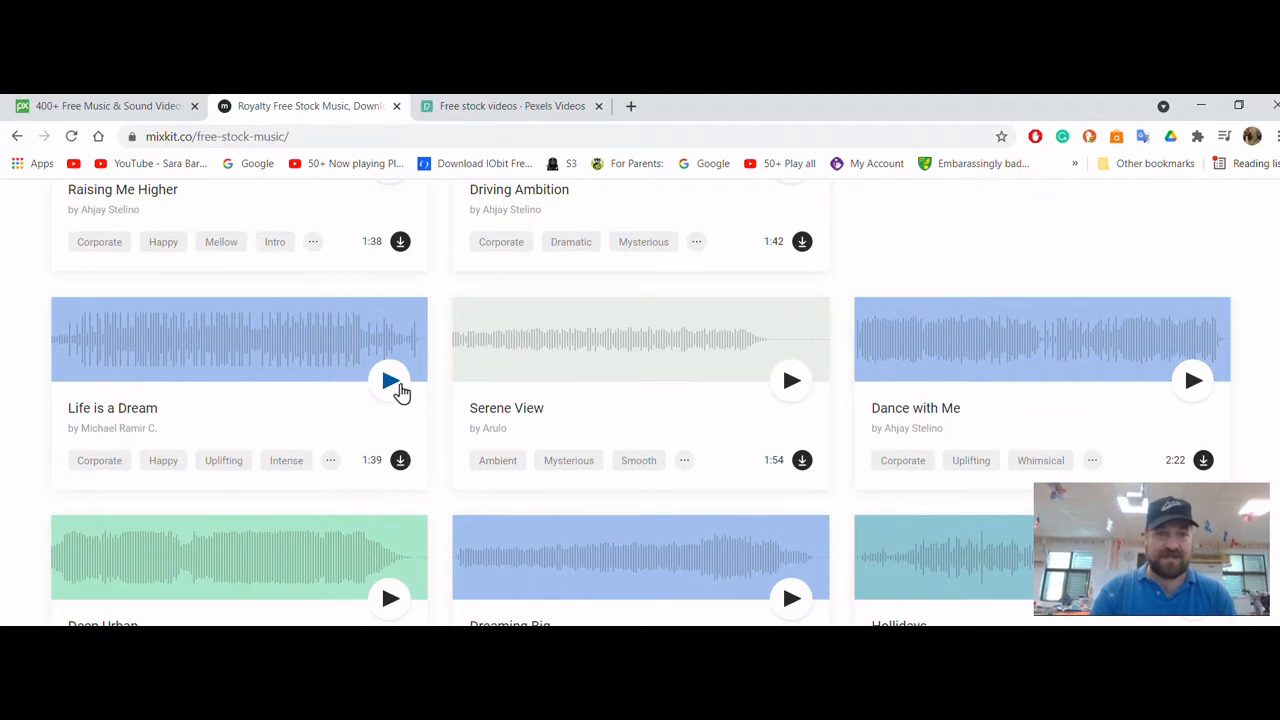
left_click(397, 390)
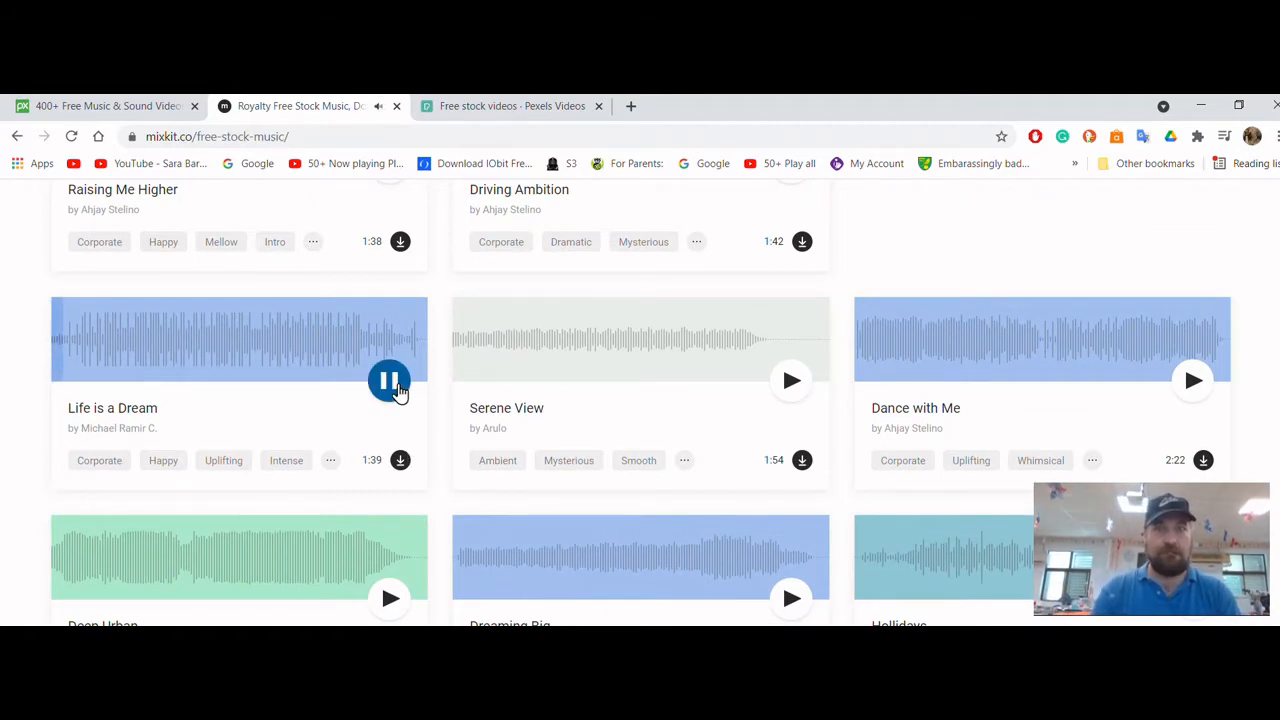
left_click(397, 390)
left_click(400, 460)
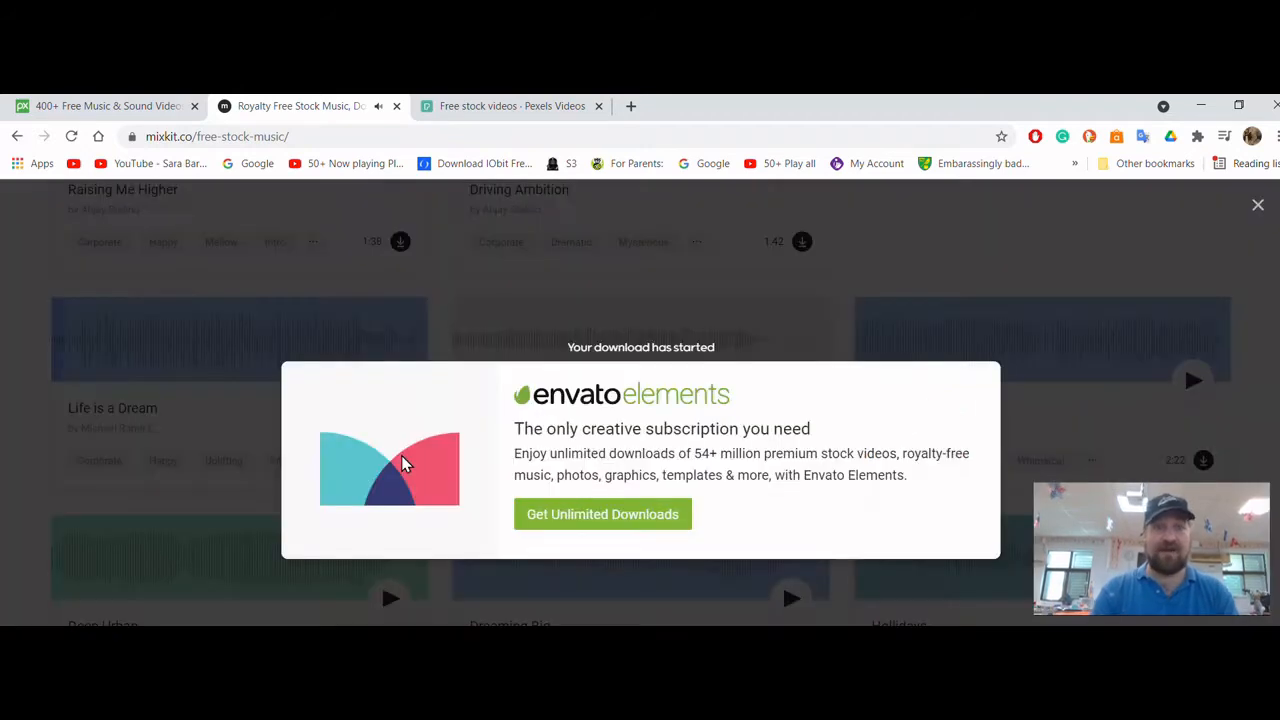
left_click(1163, 243)
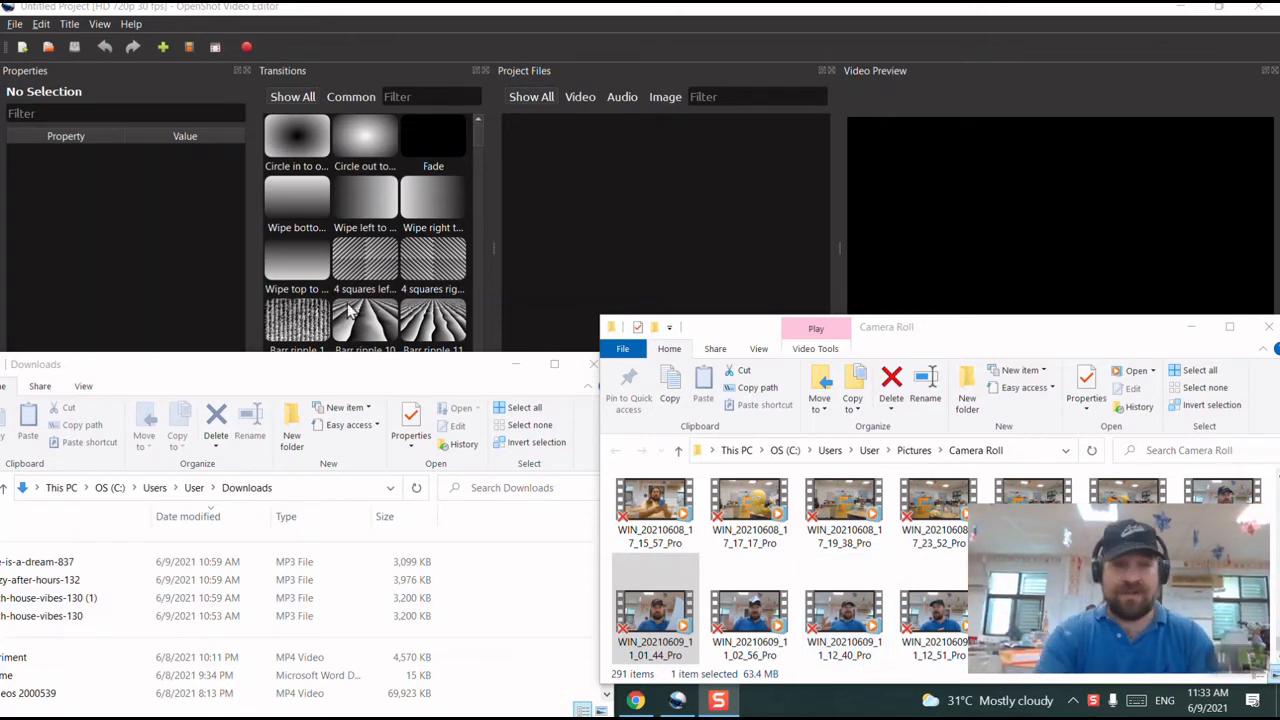
Uncover the Downloads folder window beside OpenShot Video Editor to examine the downloaded Mixkit music files
left_click(371, 378)
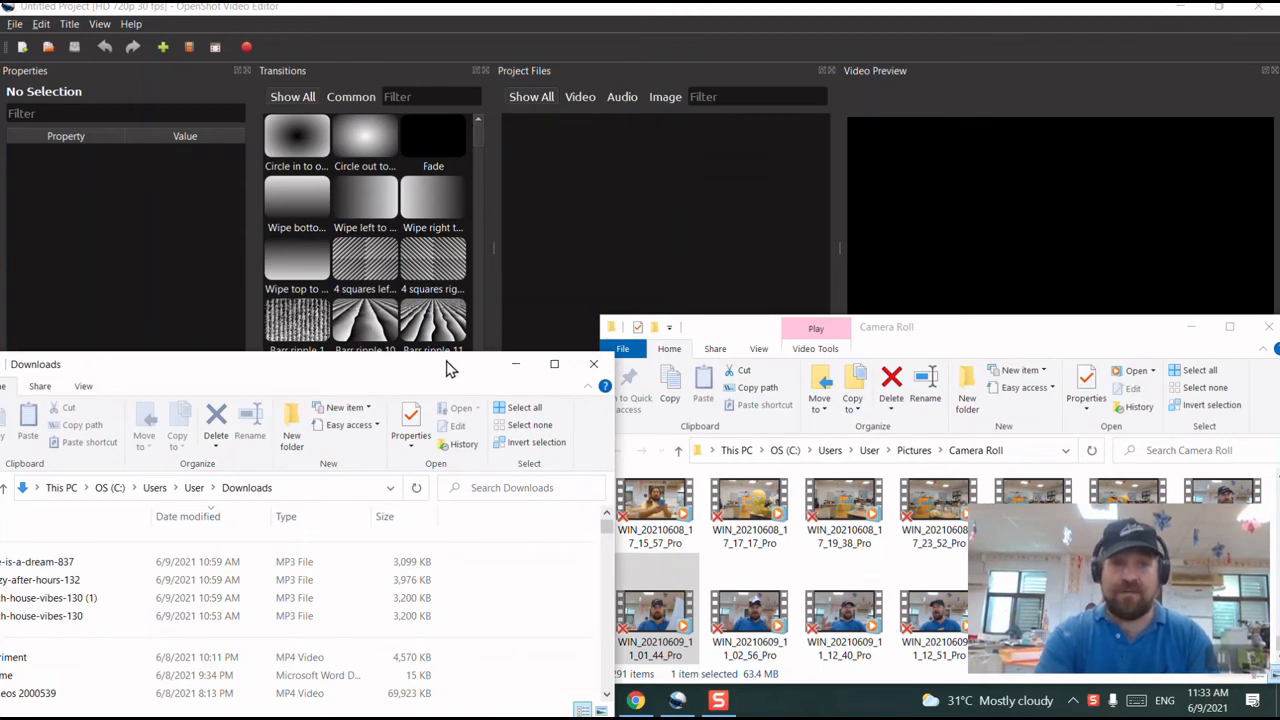
left_click_drag(449, 370, 713, 222)
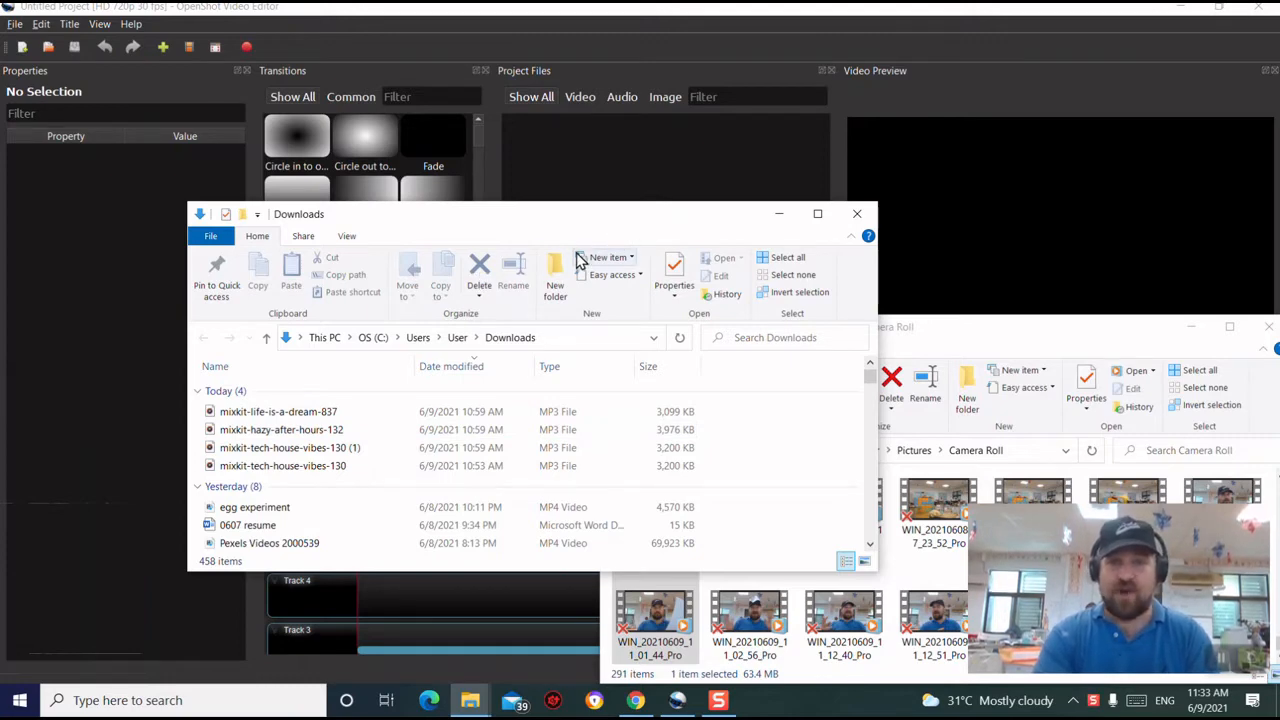
left_click_drag(651, 220, 378, 360)
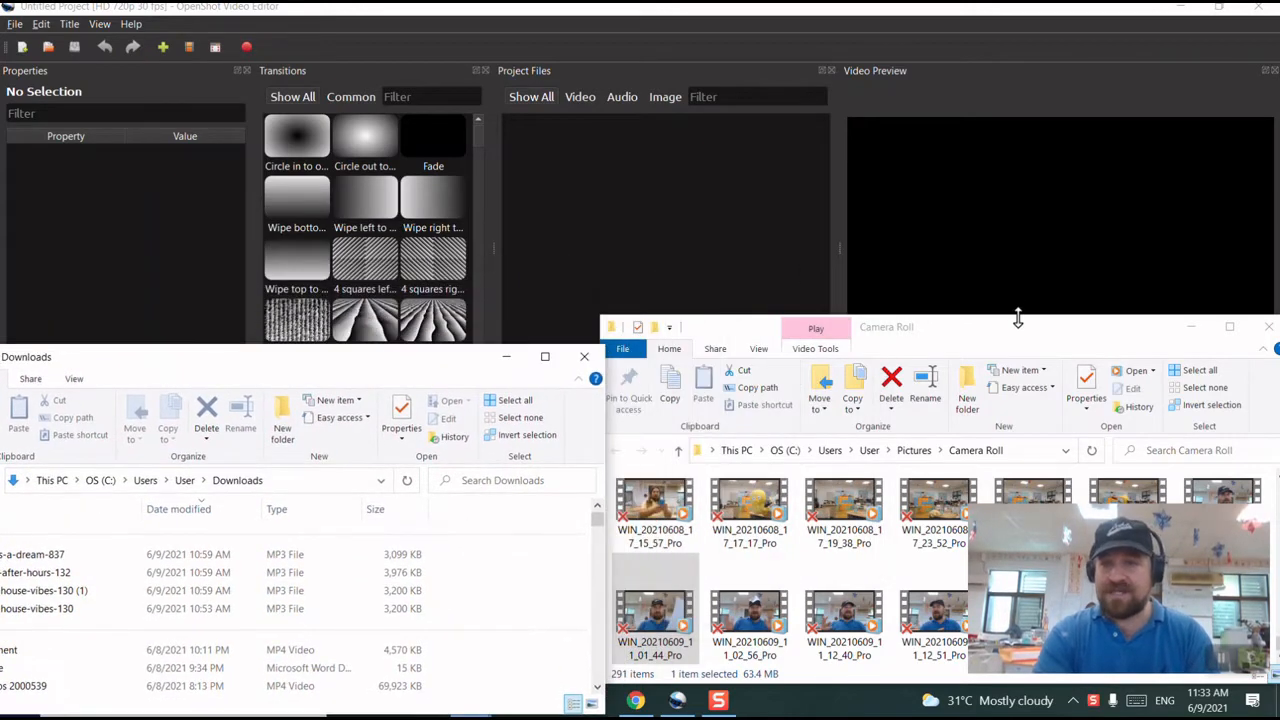
Import the Camera Roll videos WIN_20210609_11_01_44_Pro and WIN_20210609_11_02_56_Pro into the OpenShot project files
left_click_drag(1020, 335, 1075, 170)
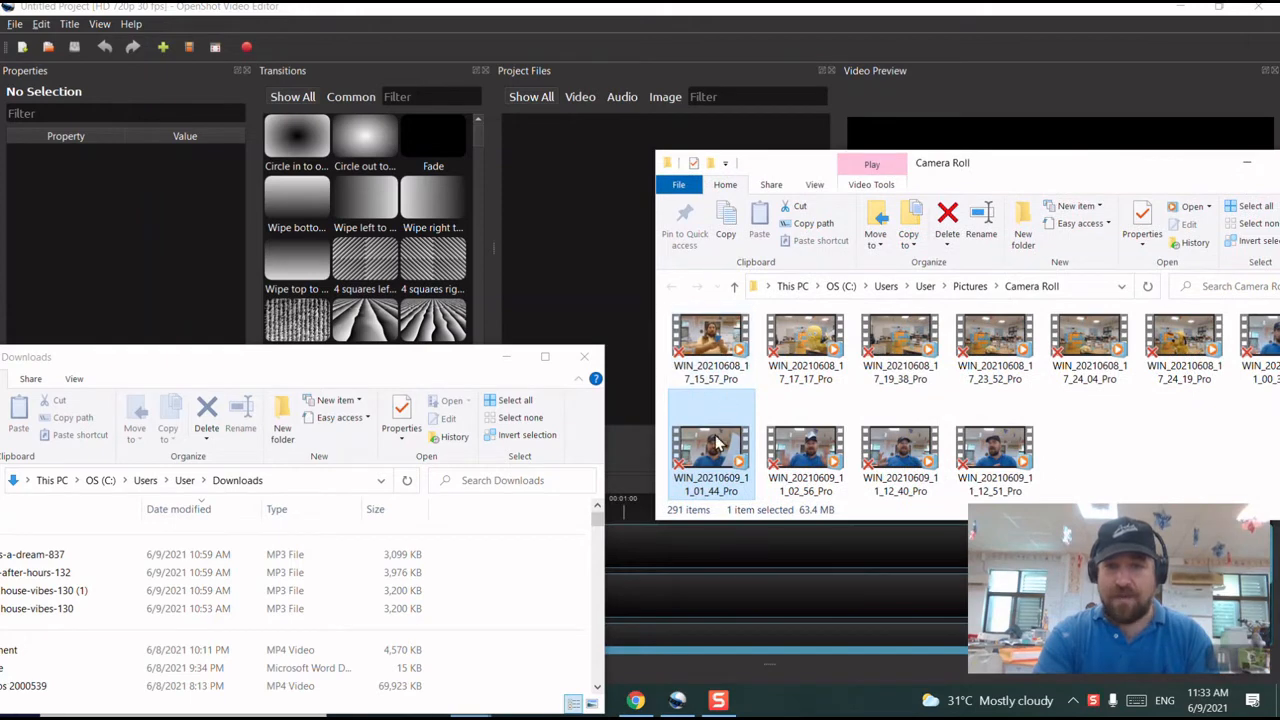
left_click_drag(716, 452, 535, 140)
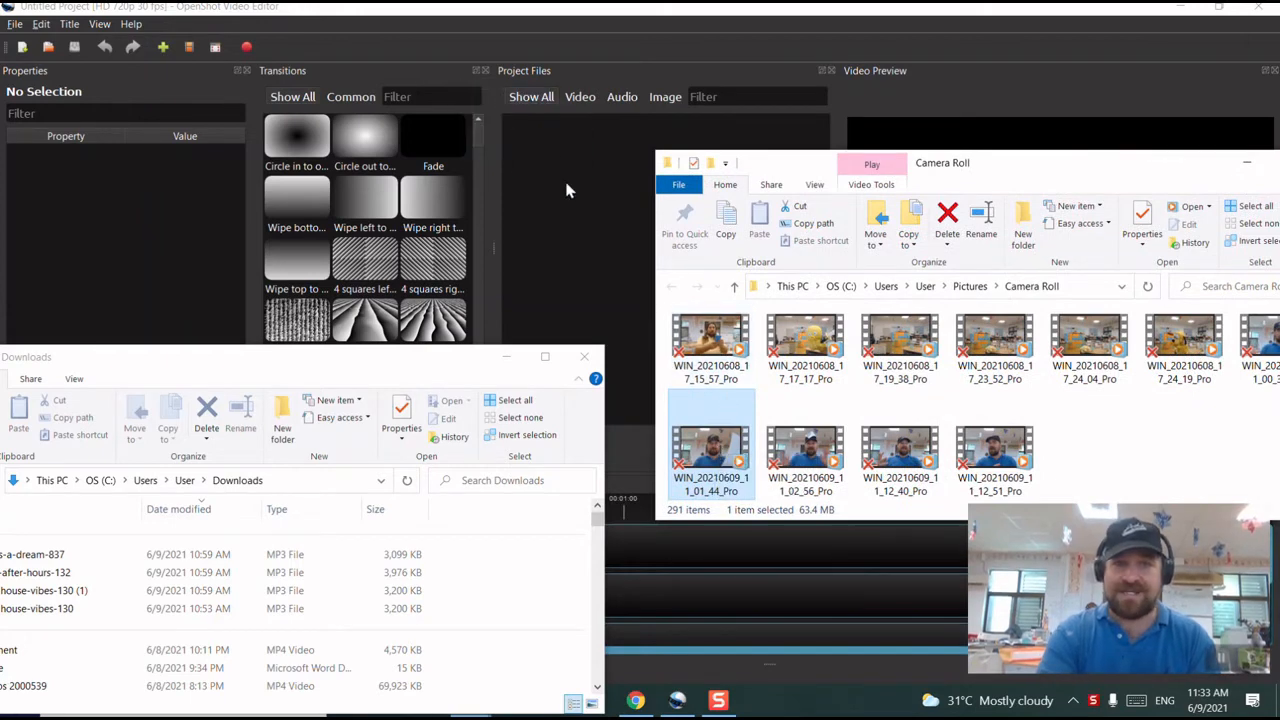
left_click(826, 460)
left_click_drag(826, 460, 638, 160)
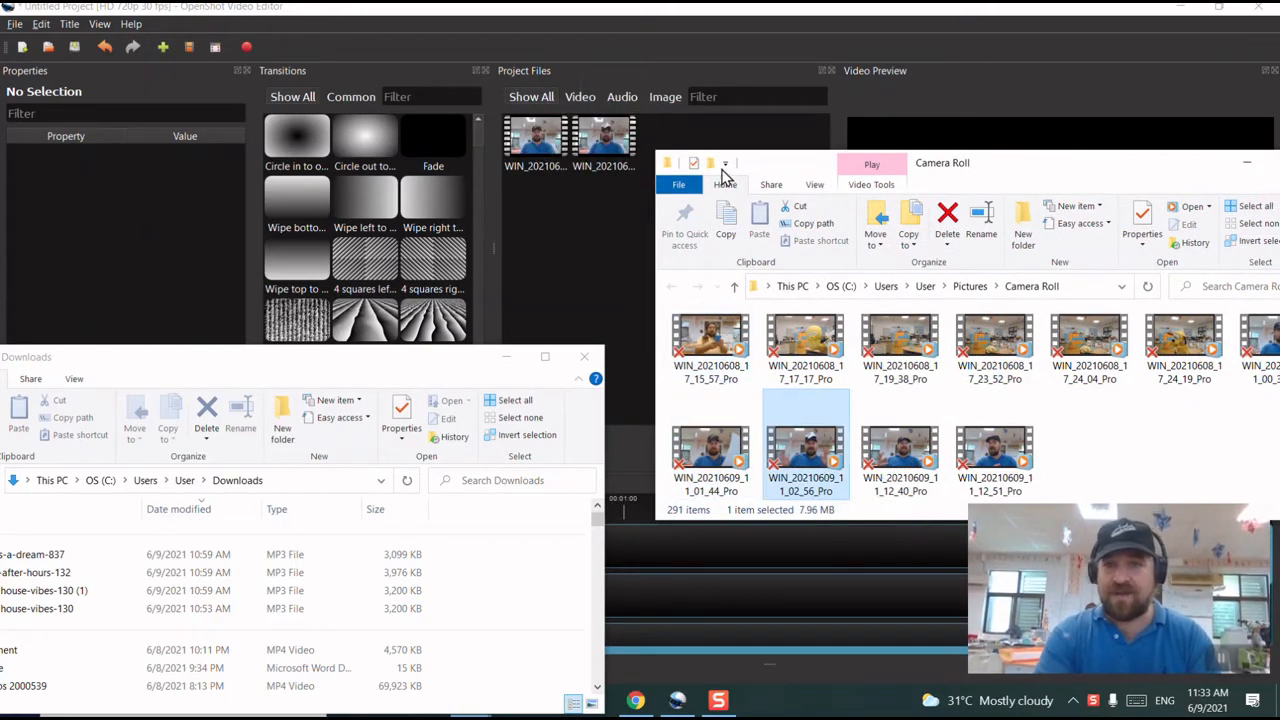
Place WIN_20210609_11_01_44_Pro at the start of Track 5 and play it to about 14 seconds
left_click(615, 210)
left_click_drag(537, 140, 362, 548)
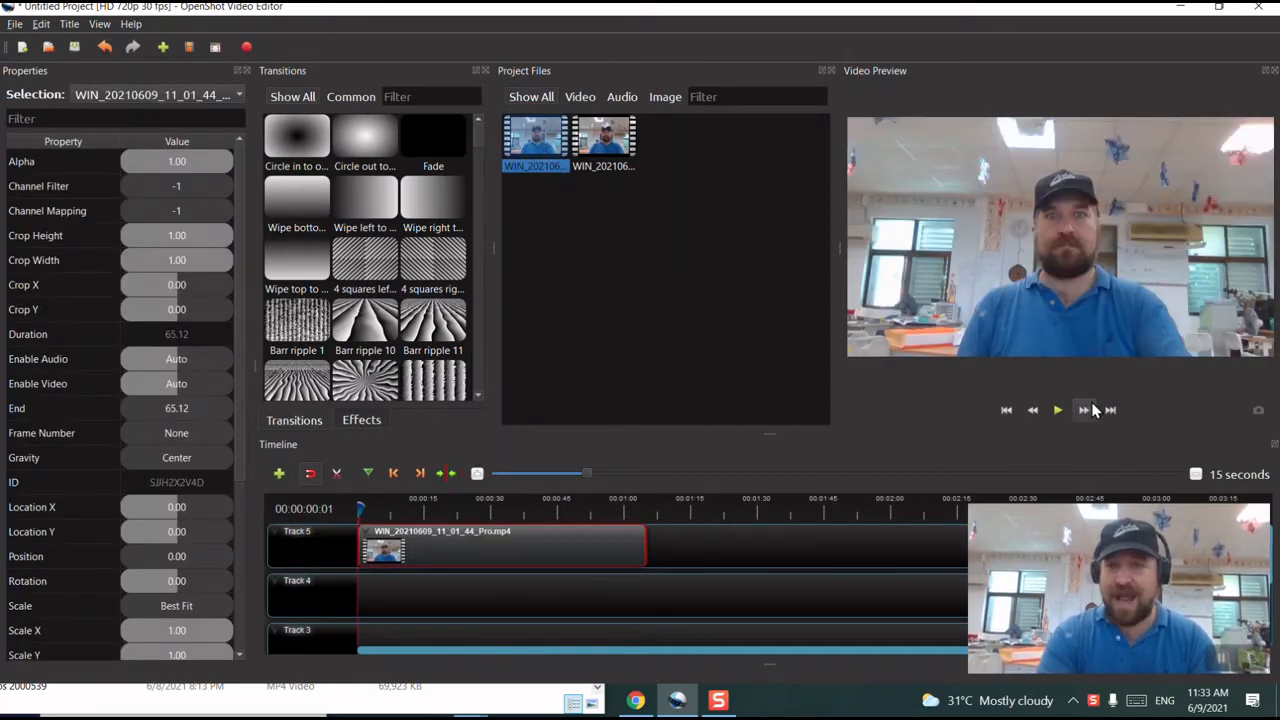
left_click(1059, 410)
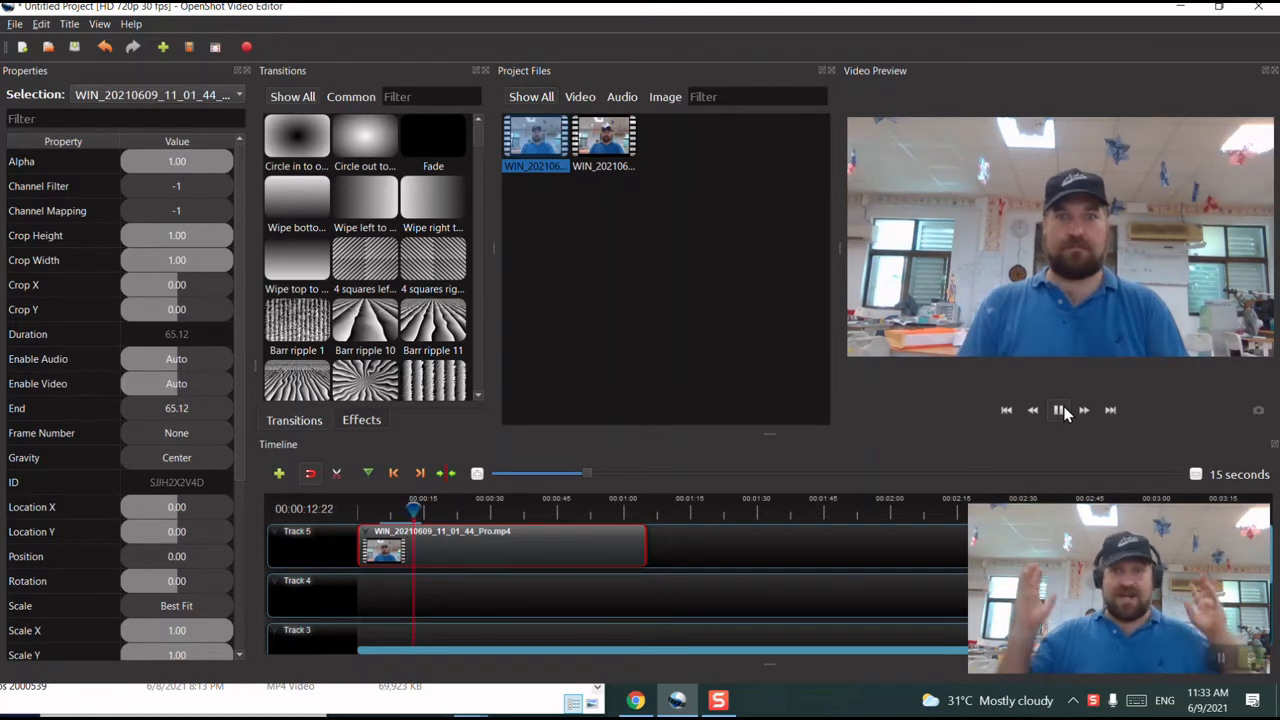
left_click(1060, 410)
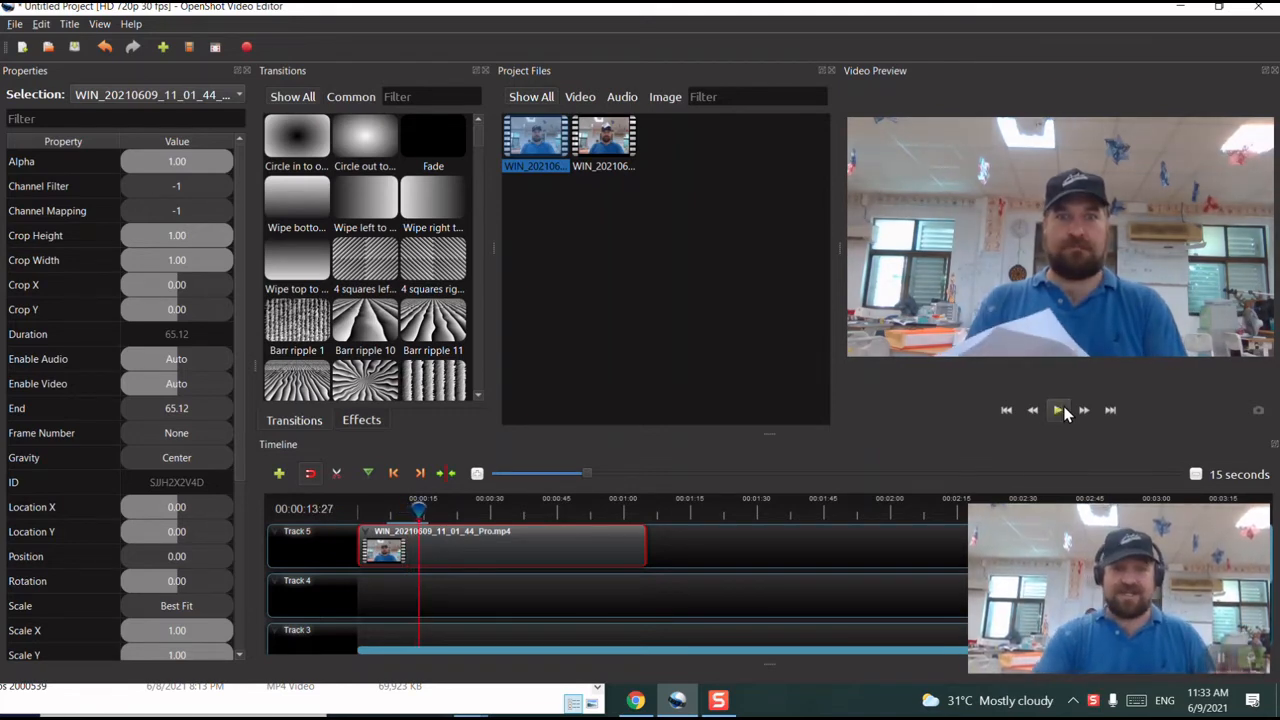
Separate all audio channels of the Track 5 clip into a single audio clip and delete that clip from Track 4
right_click(588, 540)
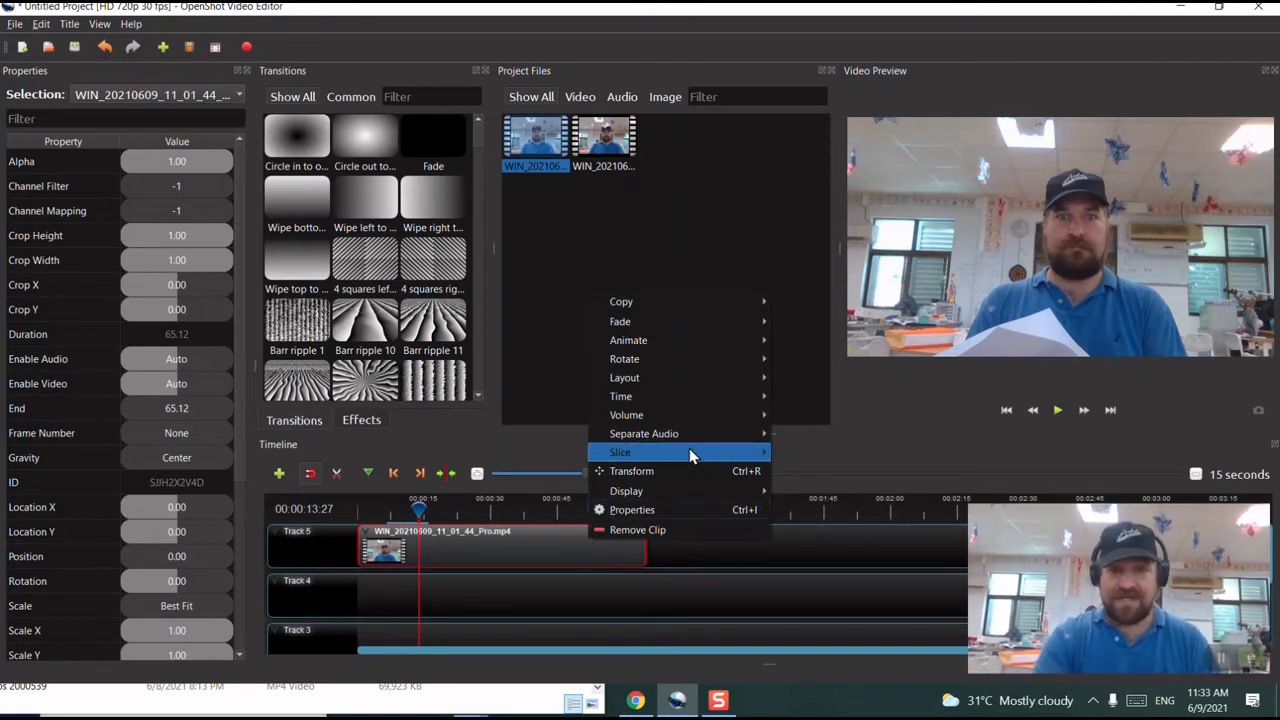
mouse_move(698, 441)
left_click(792, 434)
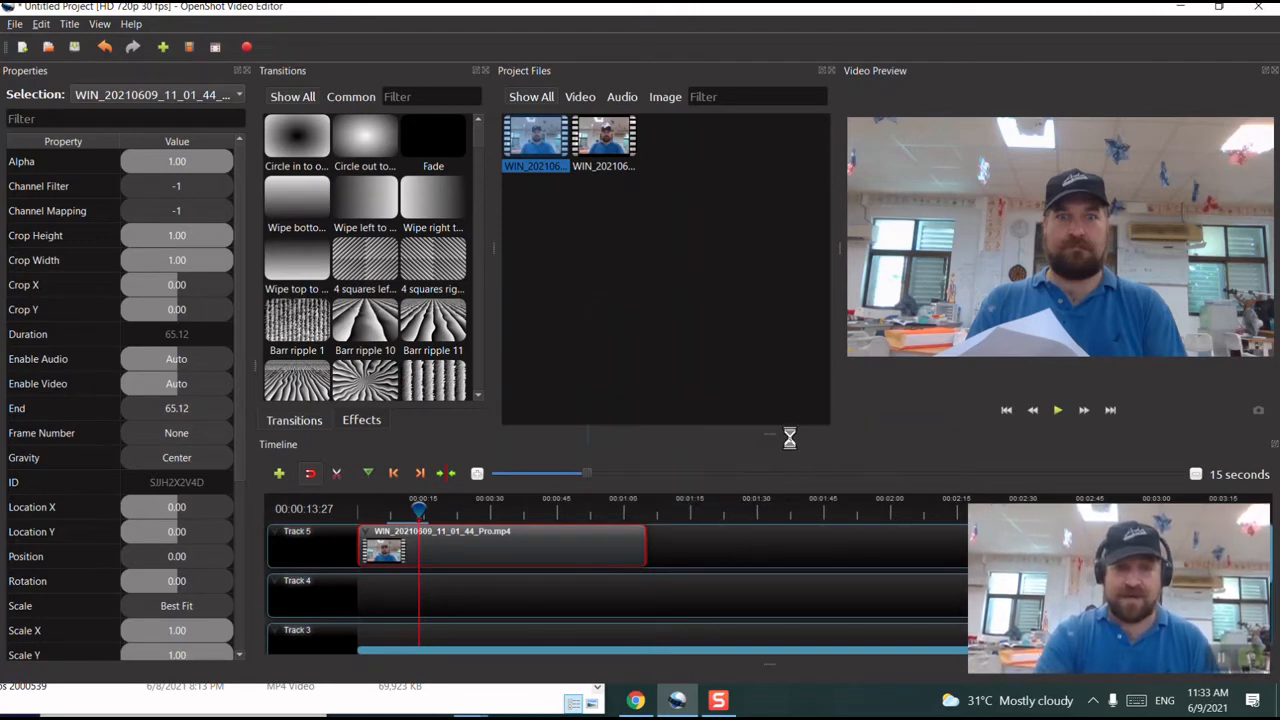
left_click(572, 587)
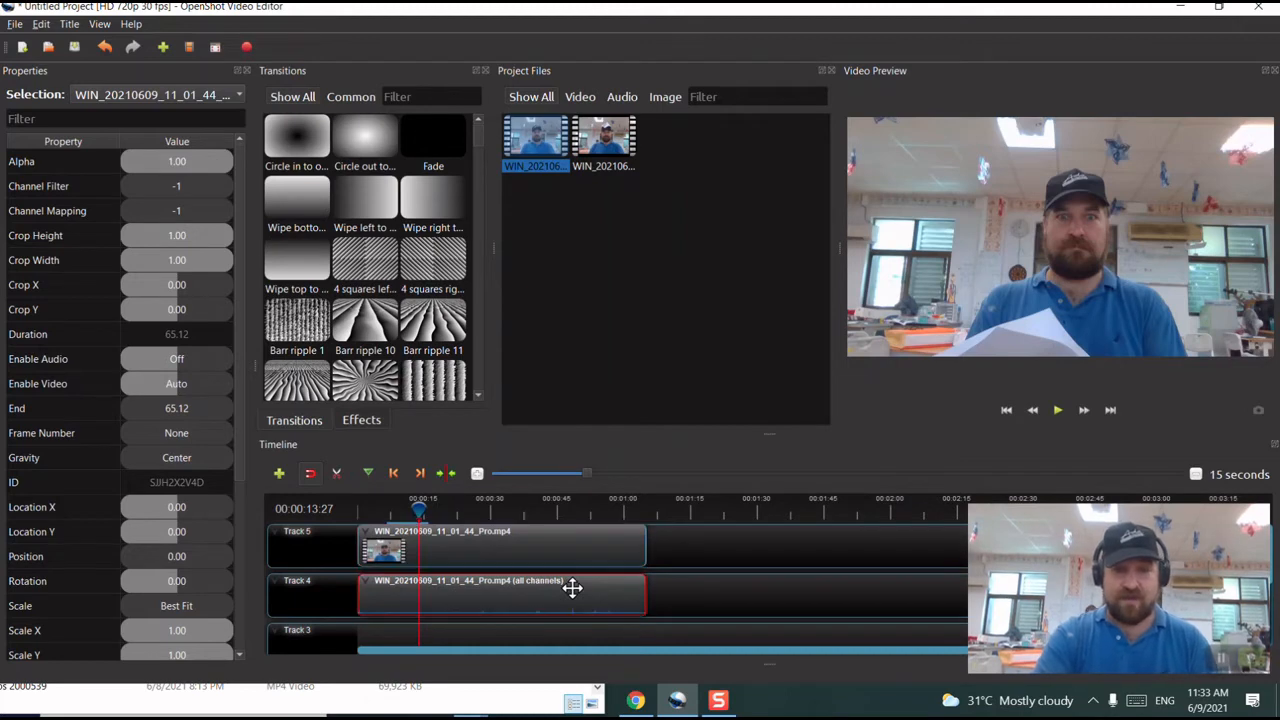
key("Delete")
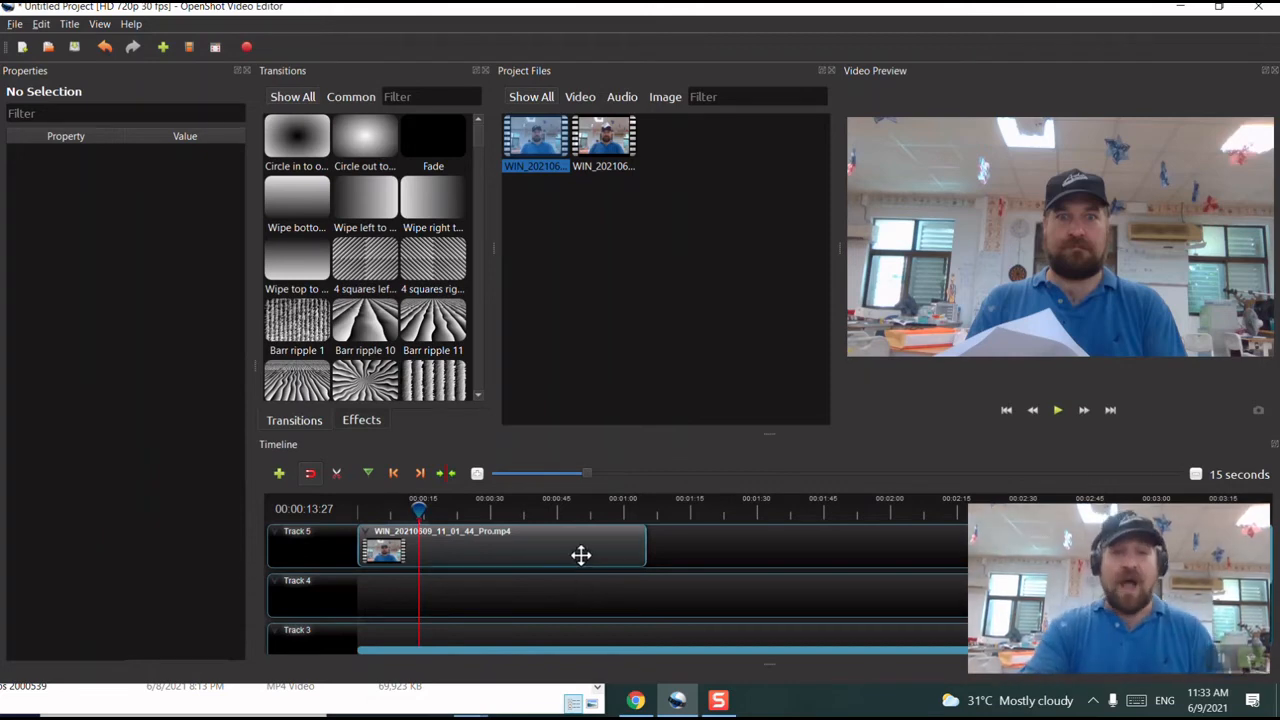
Speed up the Track 5 clip with fast forward playback to a duration of 16.30 seconds, and move the playhead back toward its start
right_click(571, 564)
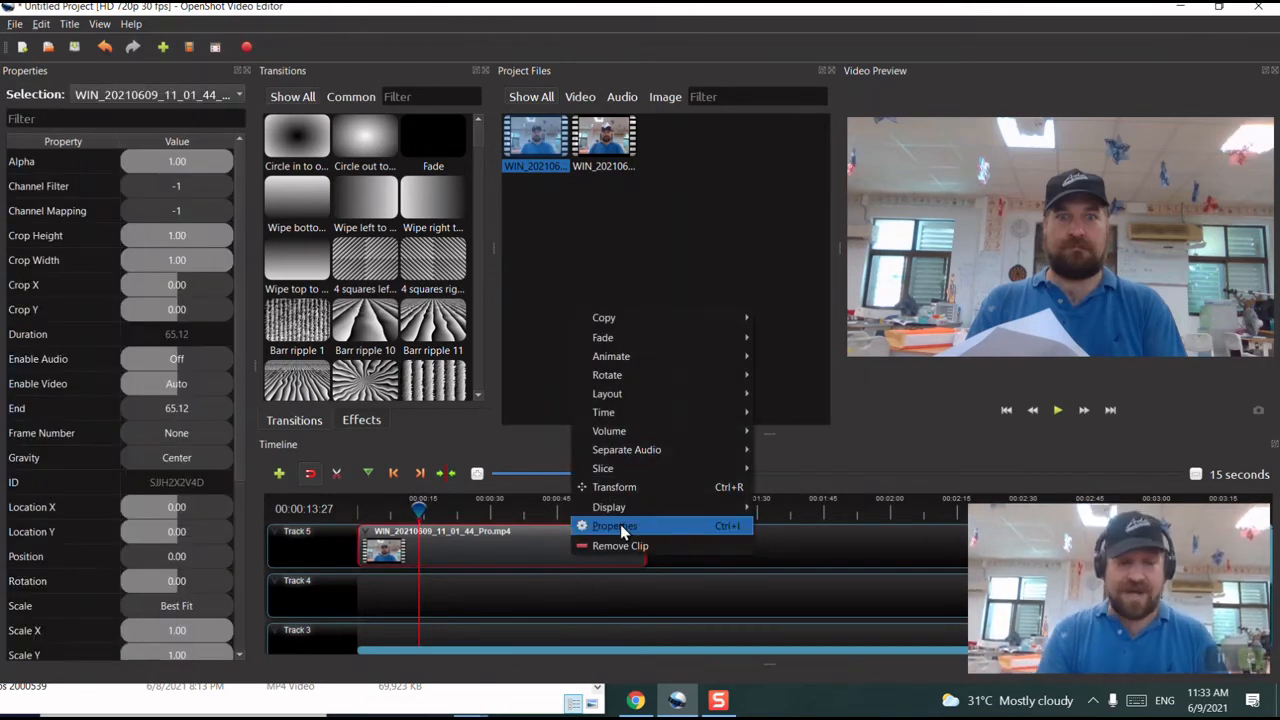
mouse_move(686, 451)
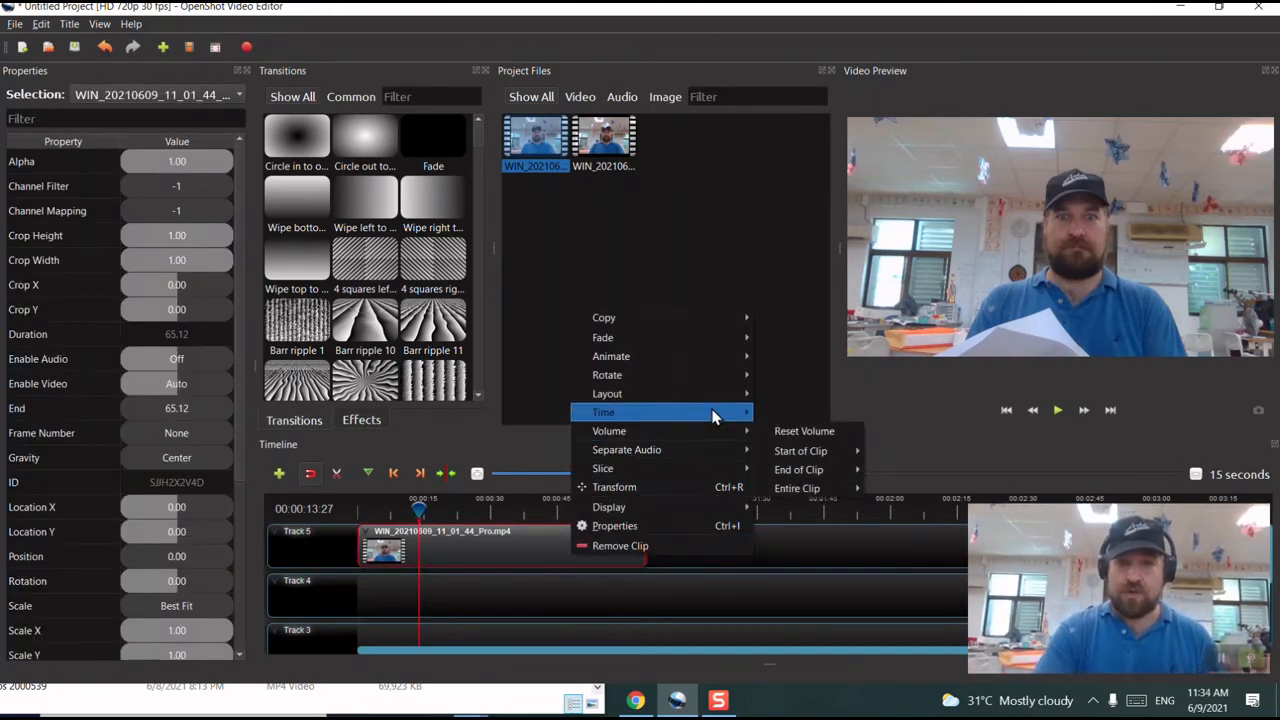
mouse_move(715, 413)
mouse_move(790, 451)
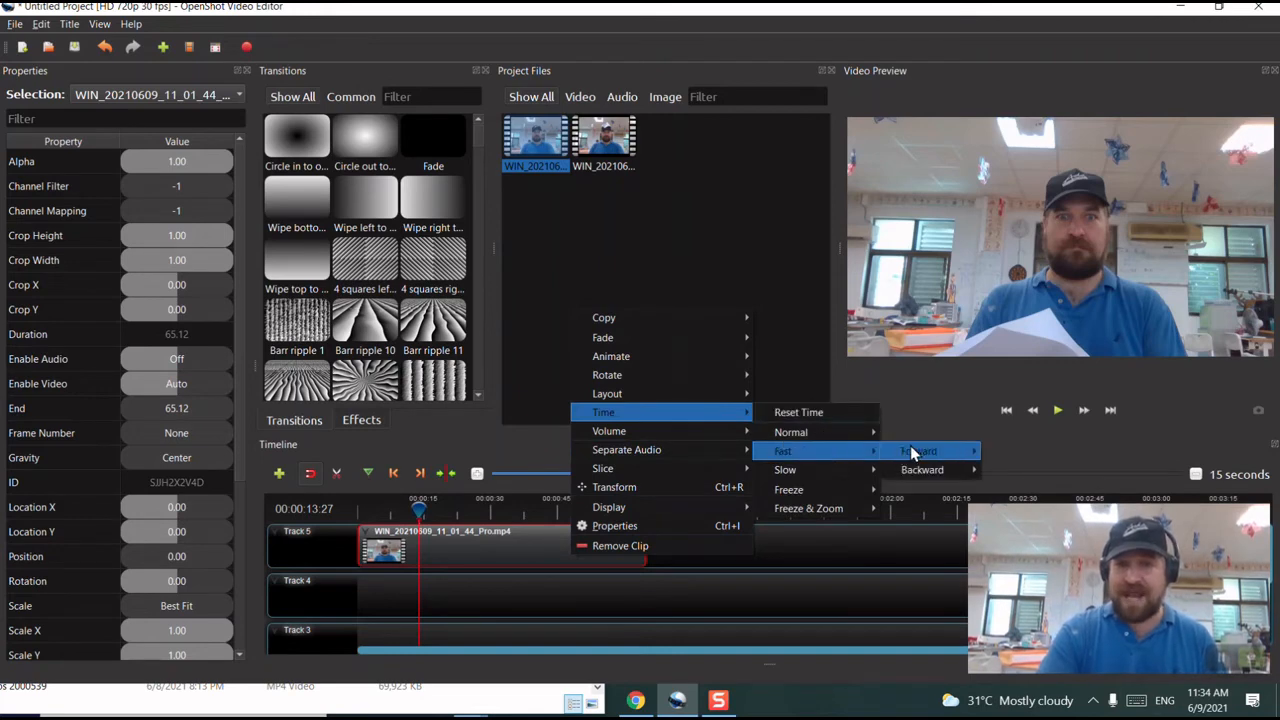
mouse_move(912, 450)
left_click(1030, 466)
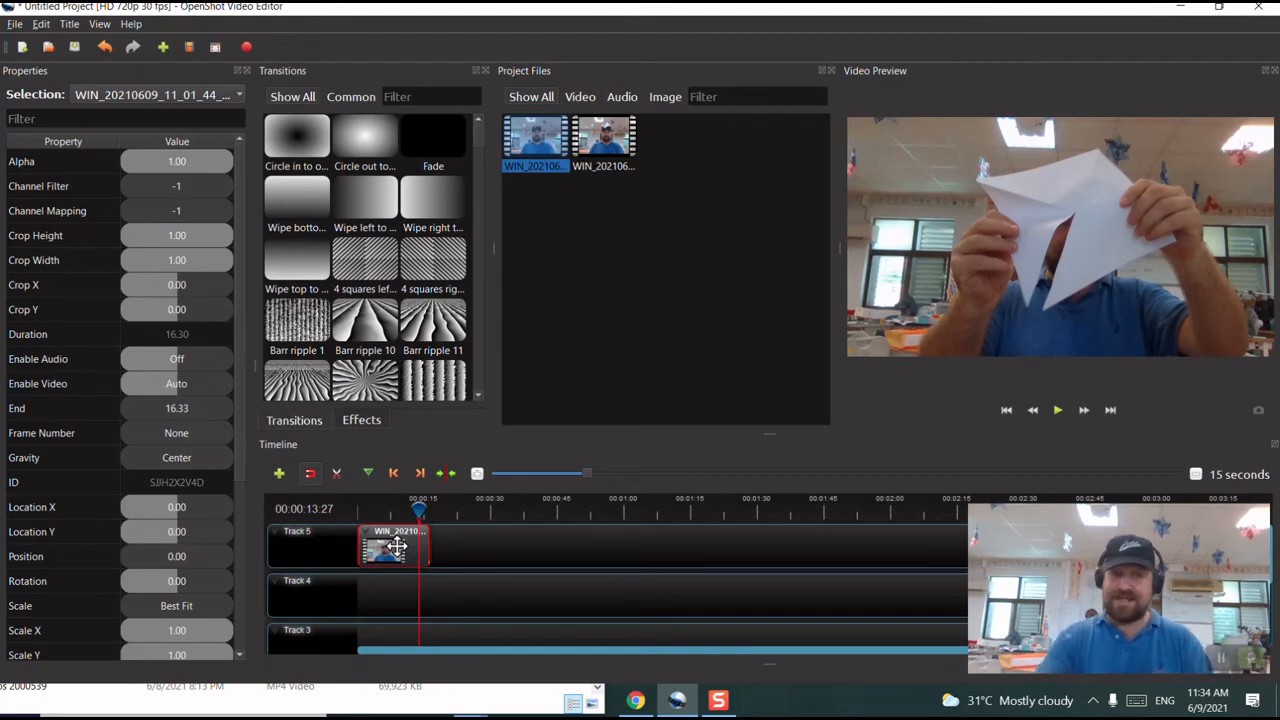
left_click_drag(414, 507, 360, 508)
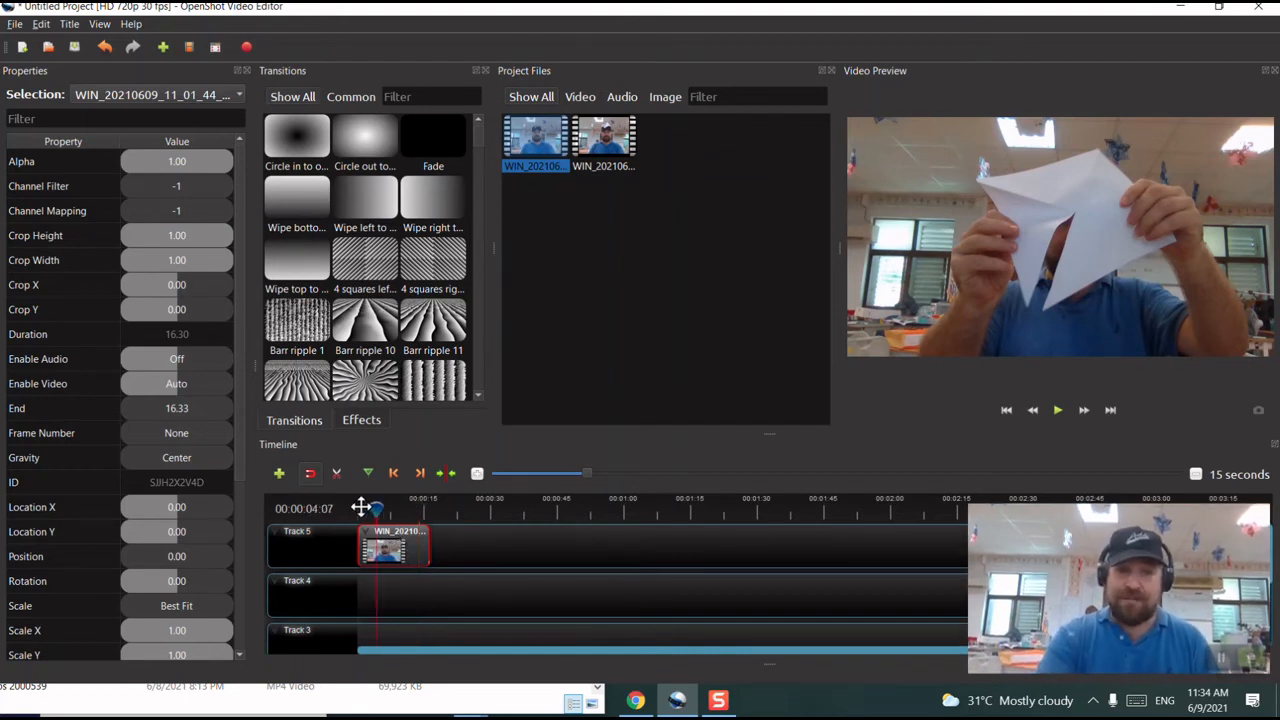
Preview the sped-up Track 5 clip, and add mixkit-tech-house-vibes-130 (1).mp3 from the Downloads folder at the start of Track 4
left_click(1056, 410)
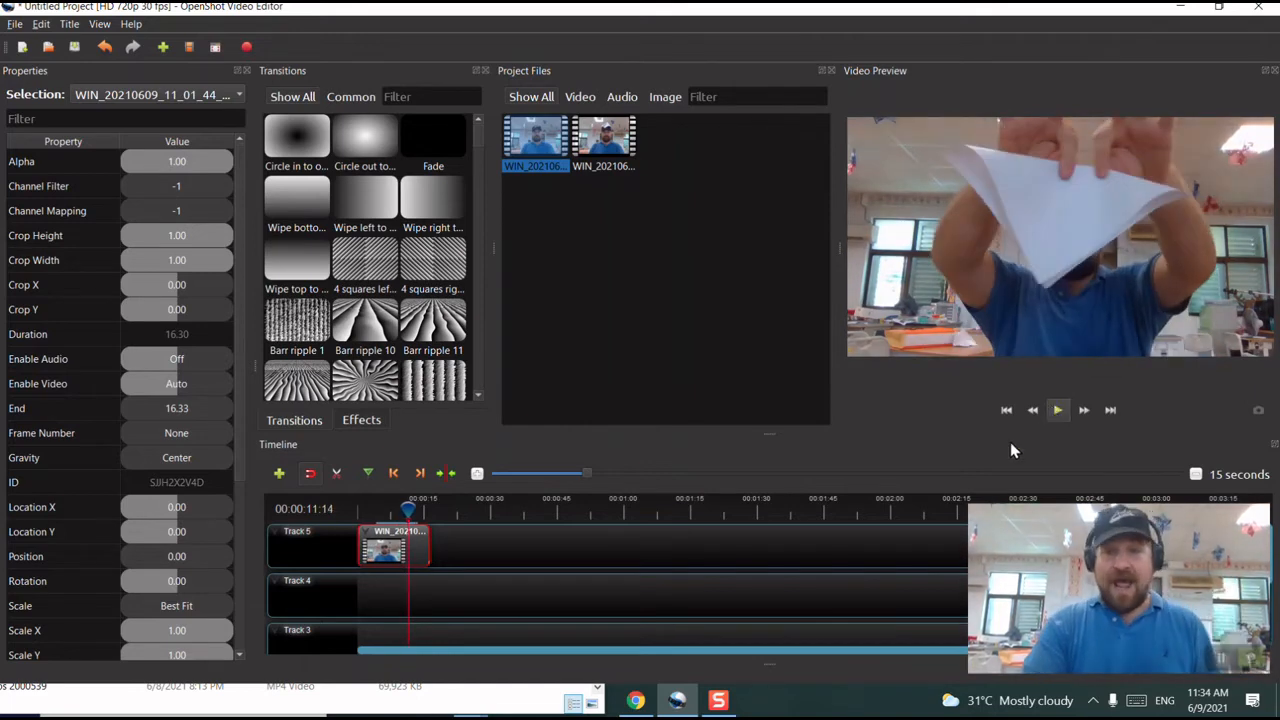
left_click(455, 697)
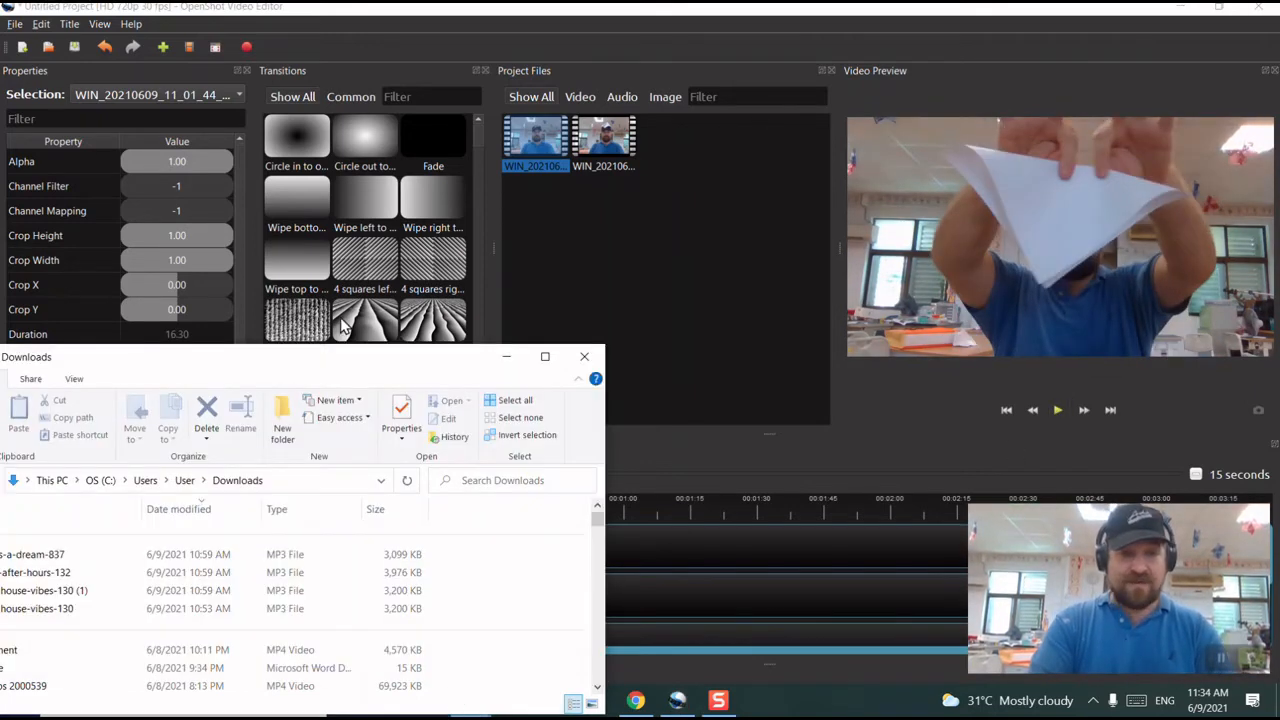
left_click_drag(341, 371, 928, 235)
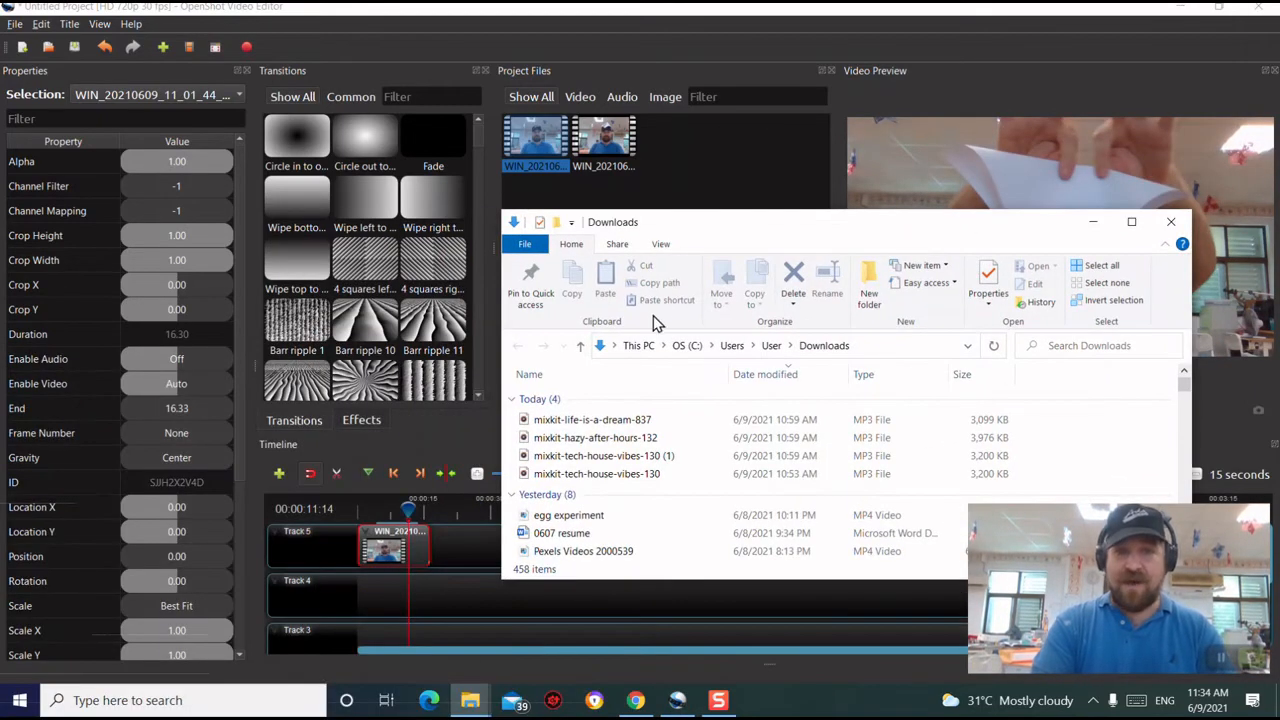
left_click_drag(709, 224, 823, 177)
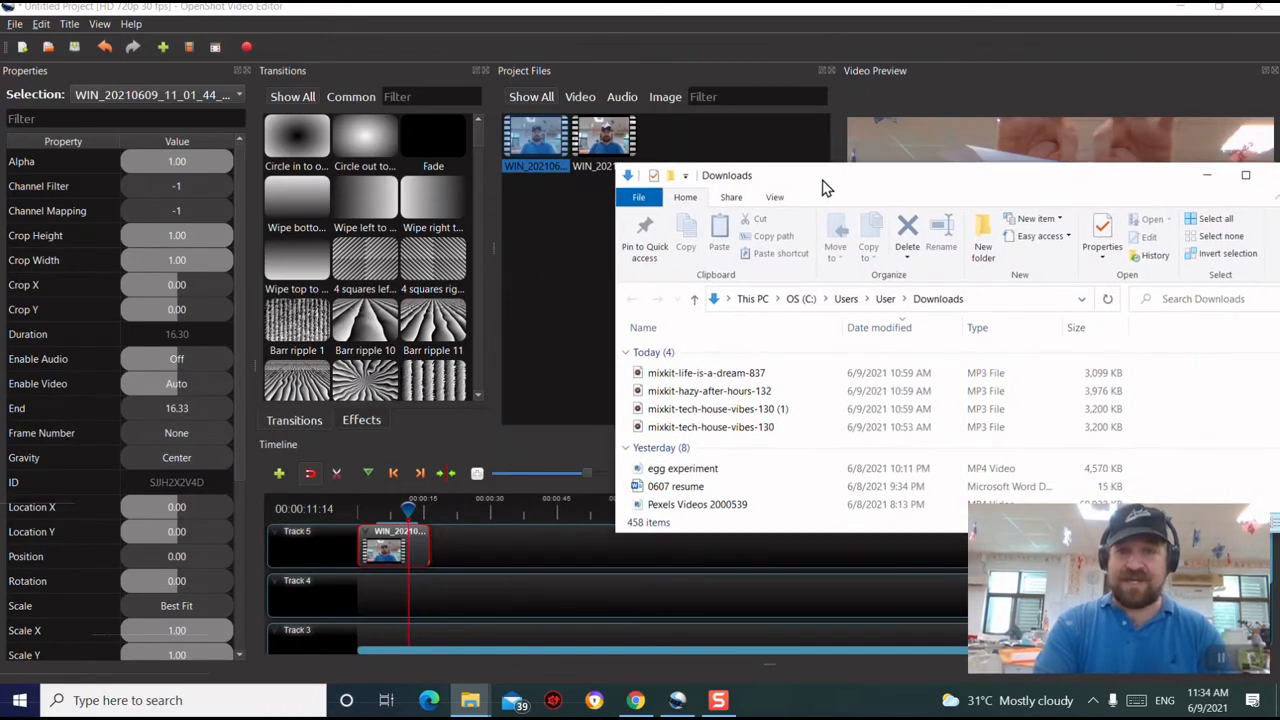
left_click(757, 410)
left_click_drag(711, 412, 371, 592)
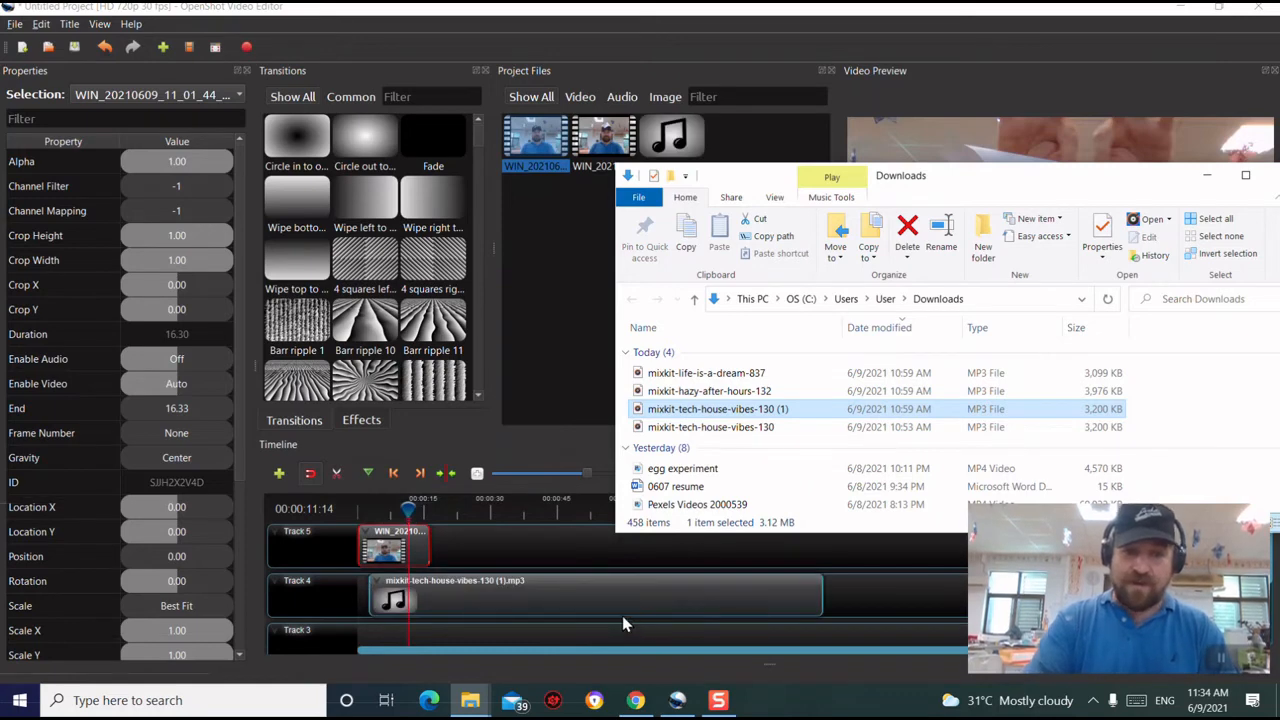
left_click(577, 597)
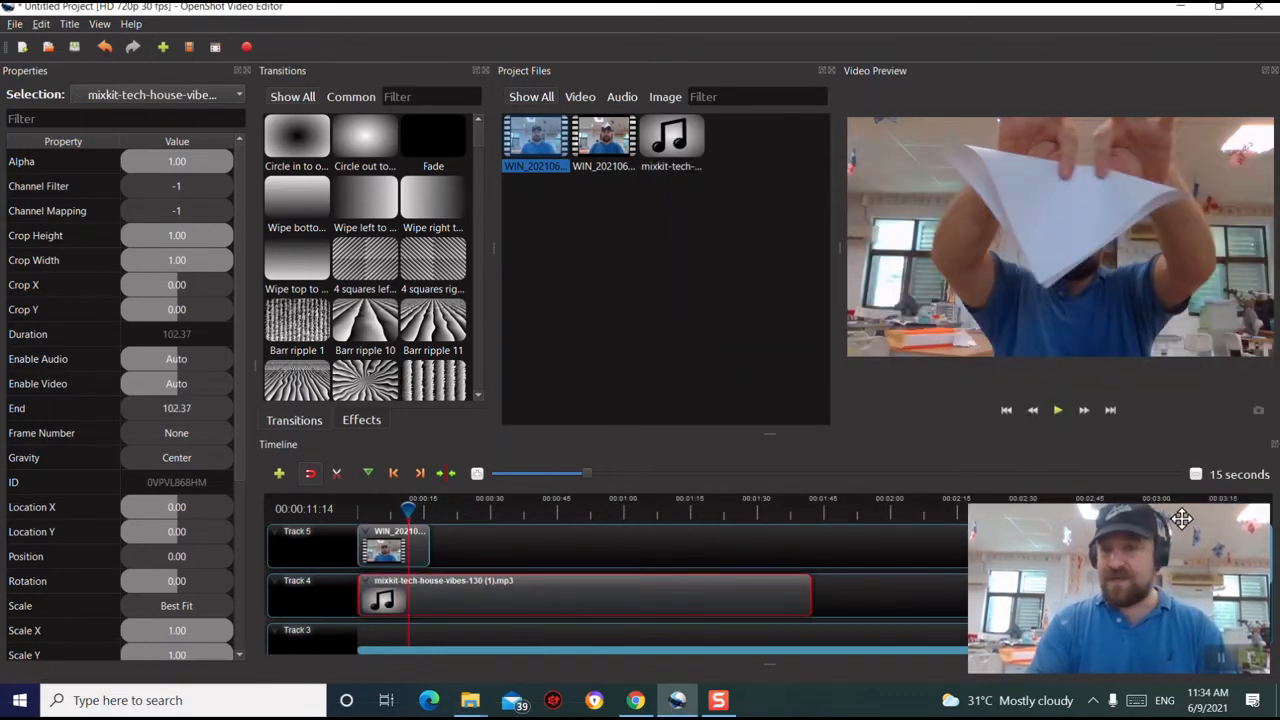
Play the video with its music from the start to about 10 seconds, and place WIN_20210609_11_02_56_Pro directly after the first Track 5 clip
left_click_drag(410, 503, 362, 510)
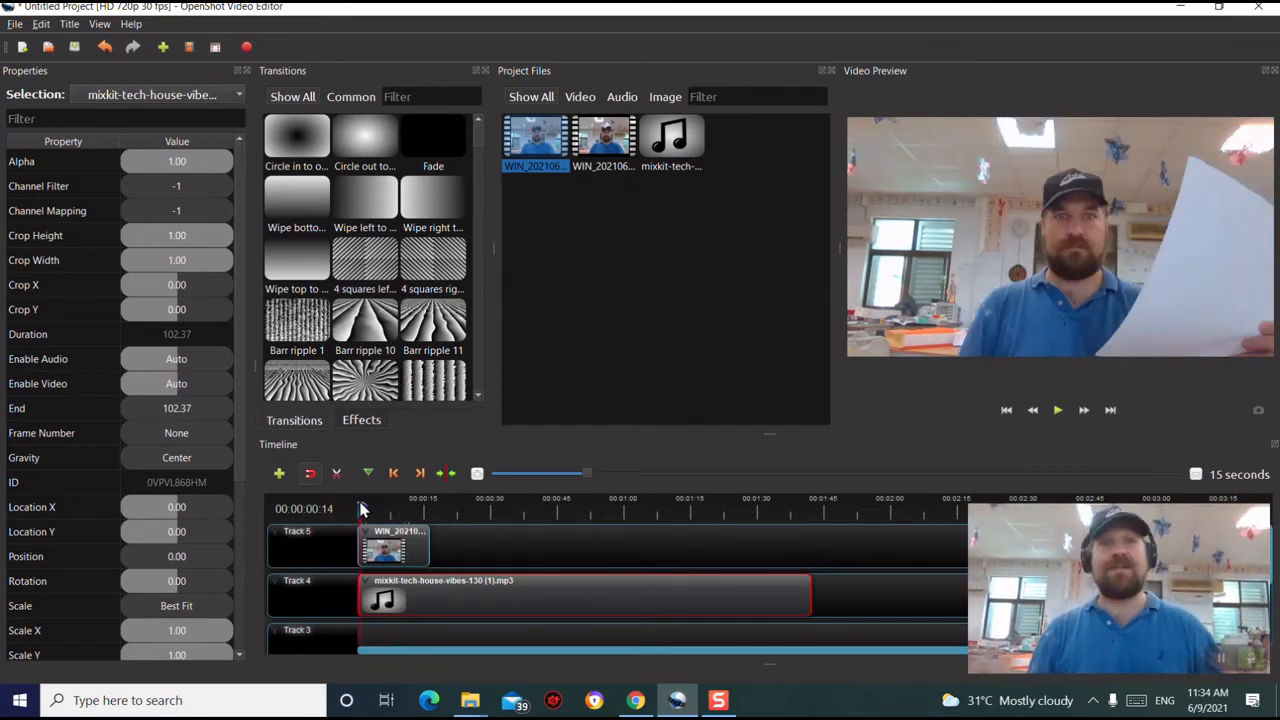
left_click(1060, 412)
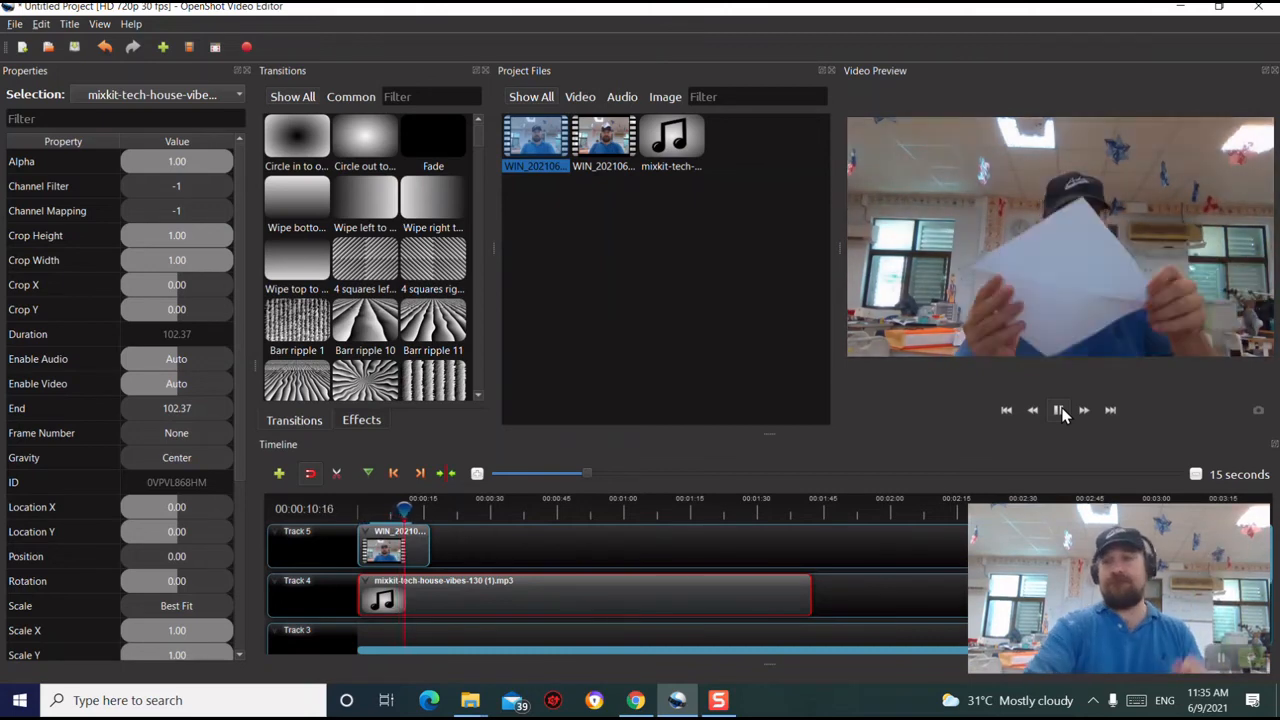
left_click(1060, 411)
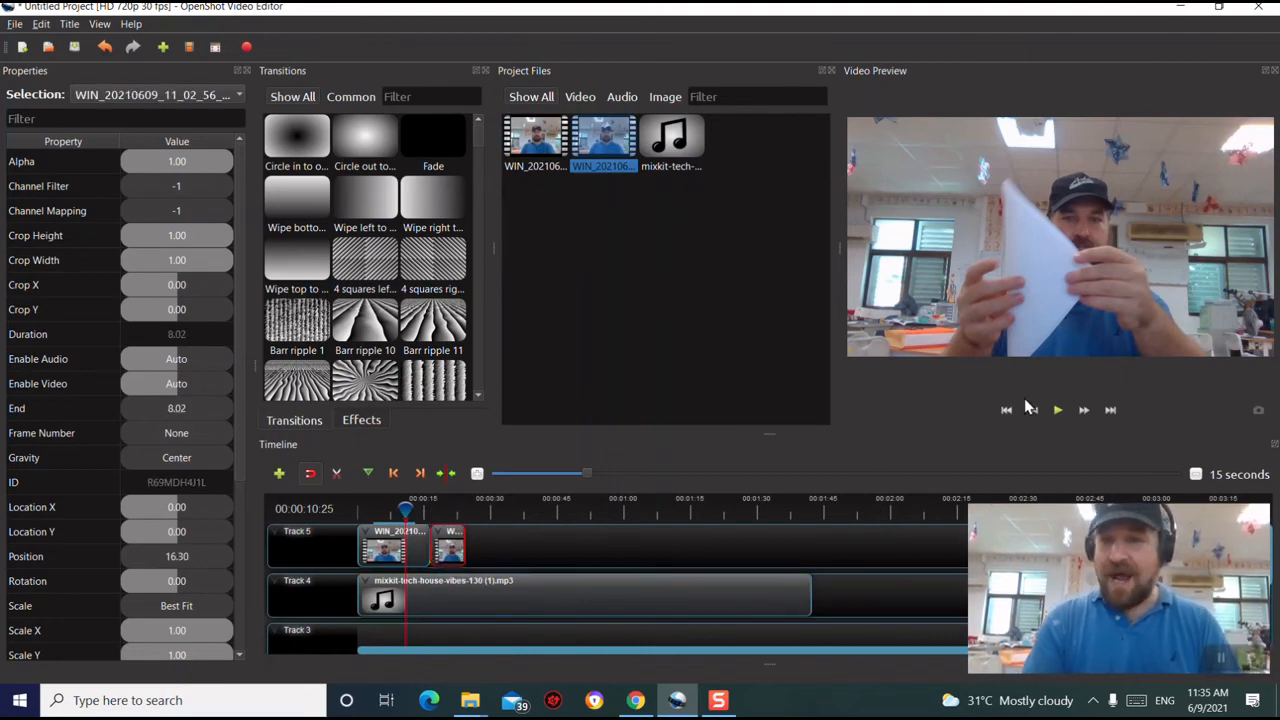
Play the timeline from about 15 seconds to about 23 seconds to check the change from the first to the second Track 5 clip
left_click(424, 505)
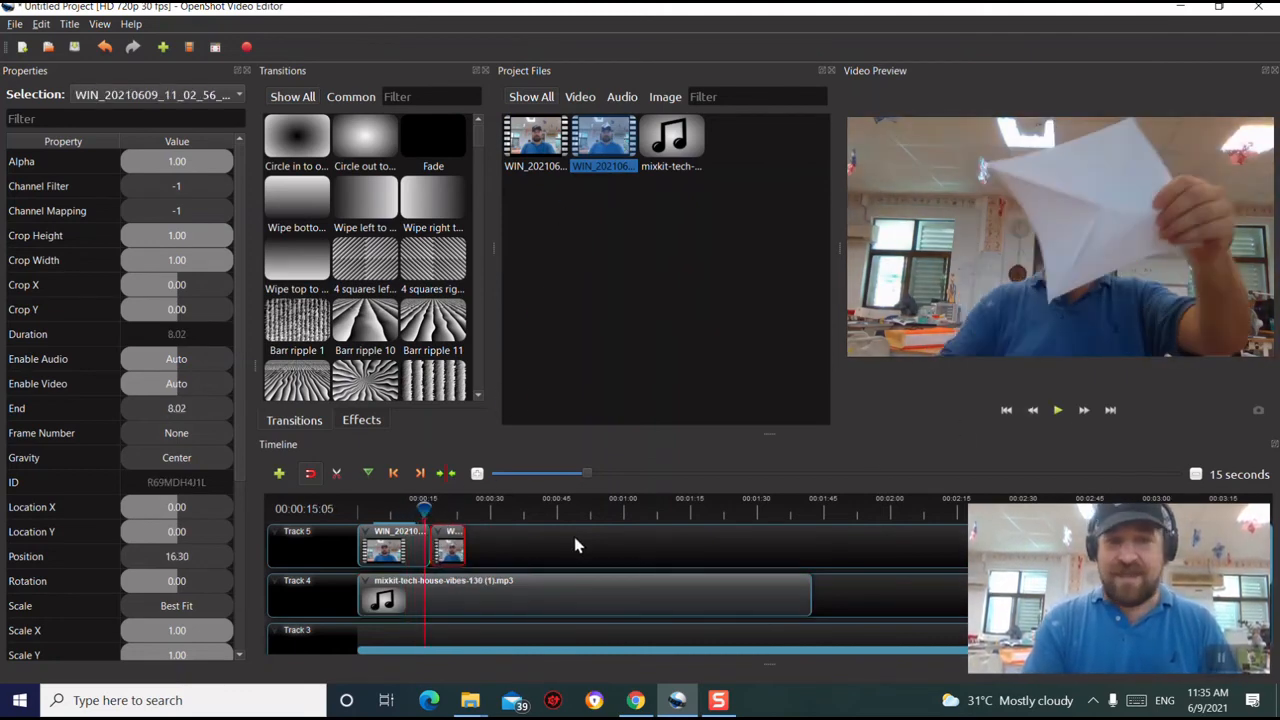
left_click(1060, 415)
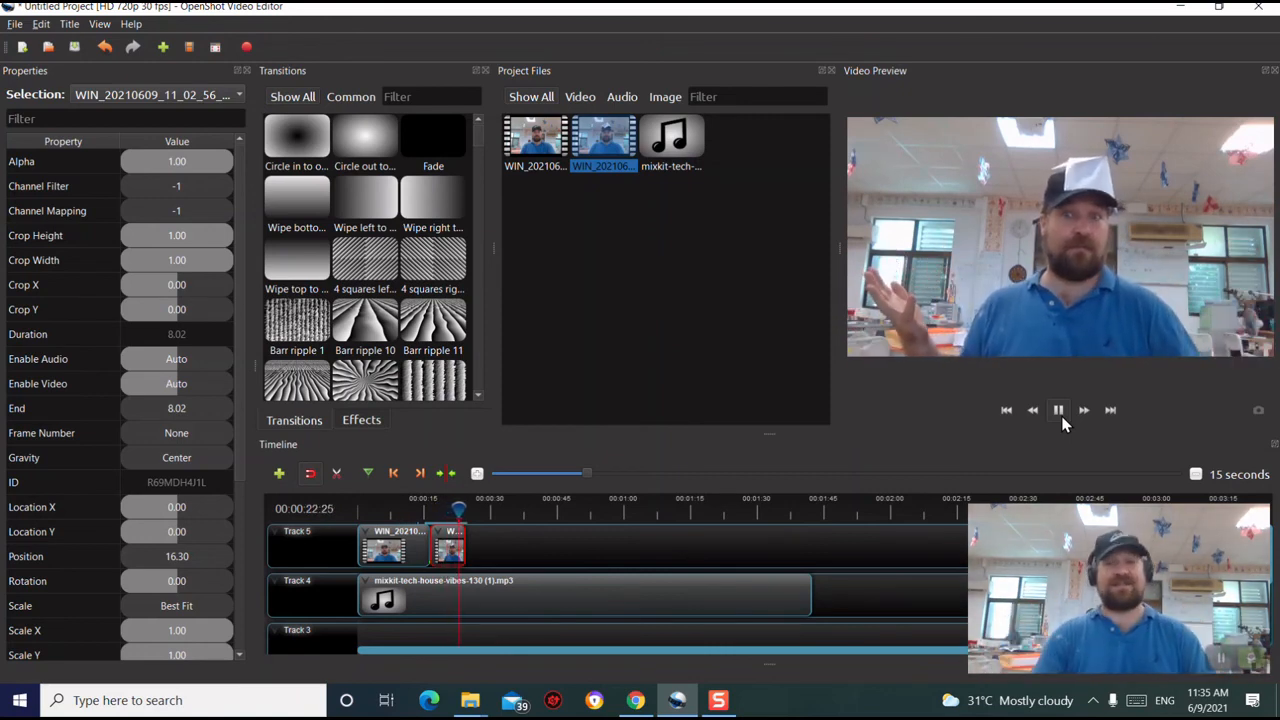
left_click(1063, 420)
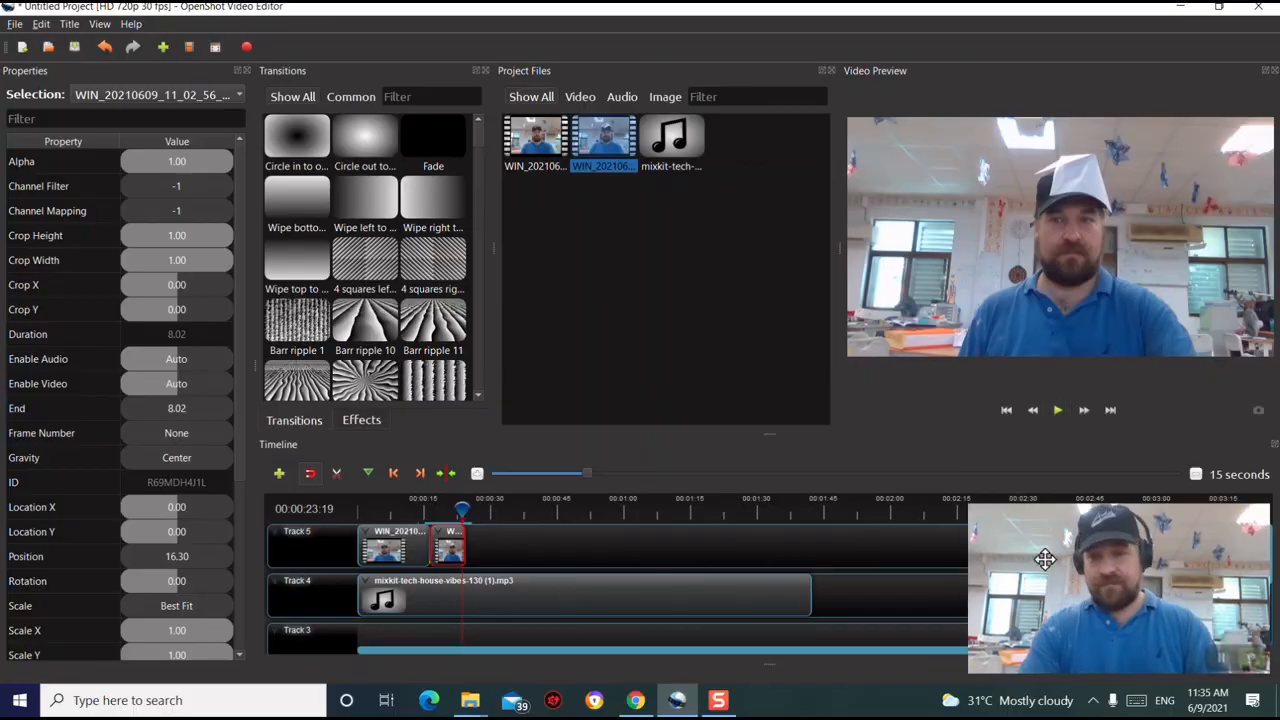